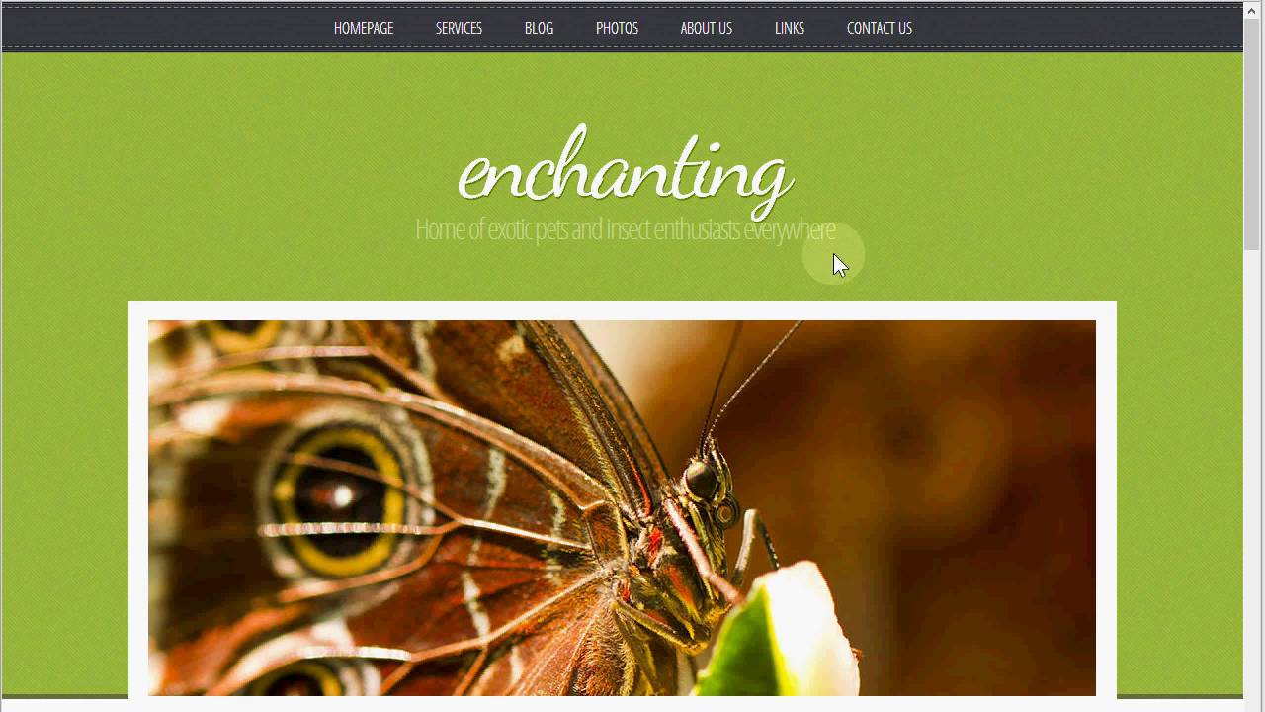
drag(1251, 113, 1247, 329)
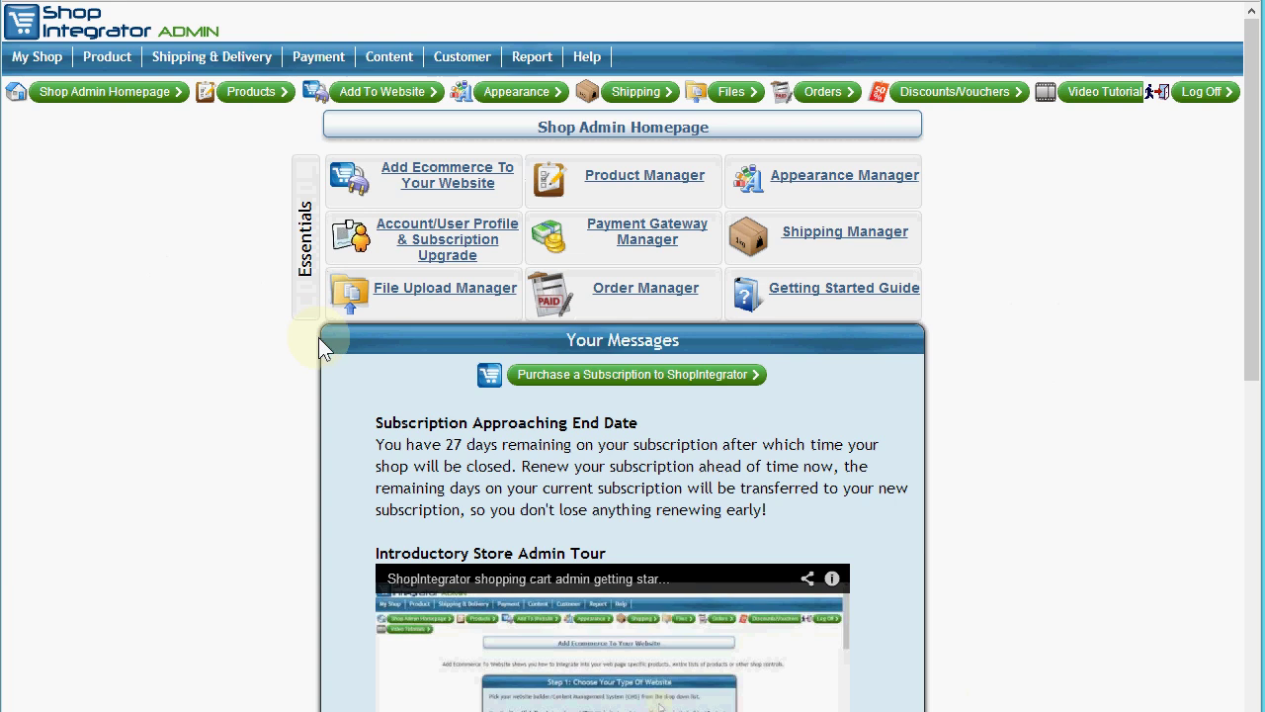
Start a new product in the Product Manager with stock code DOWNLOAD, short description "Various digital download media" and price 1.99.
click(653, 184)
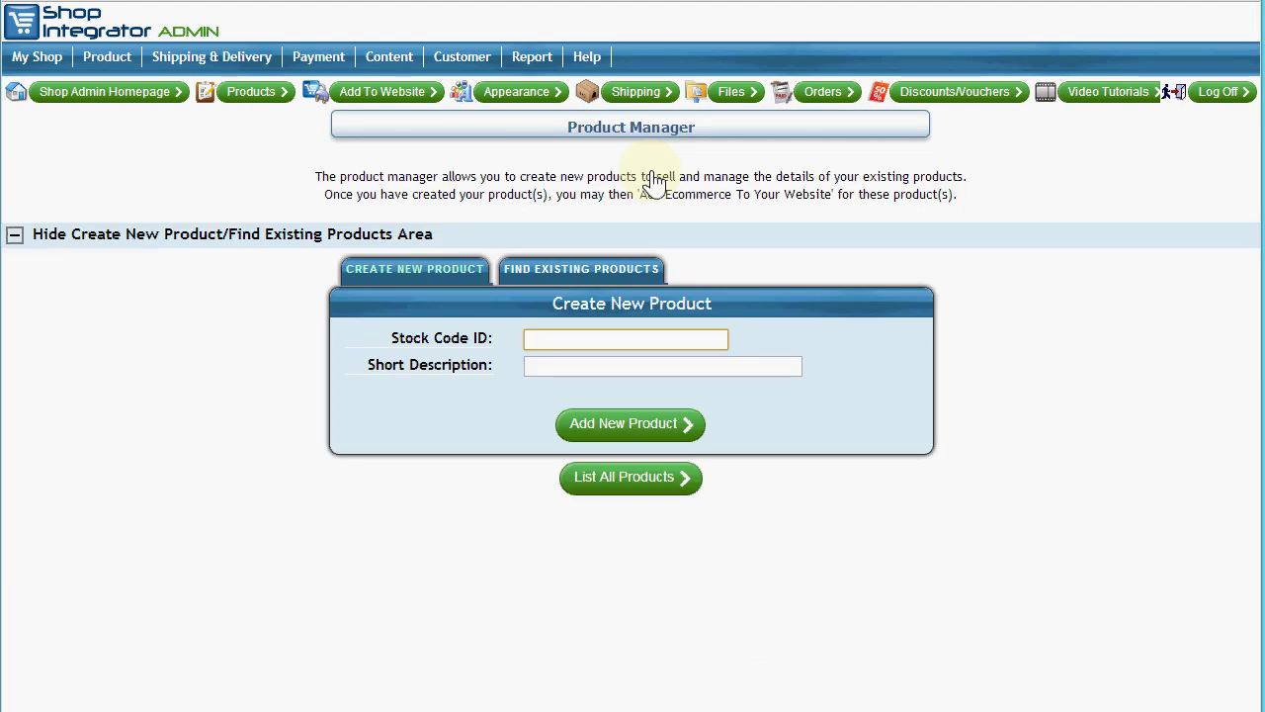
text(DOWNLOAD)
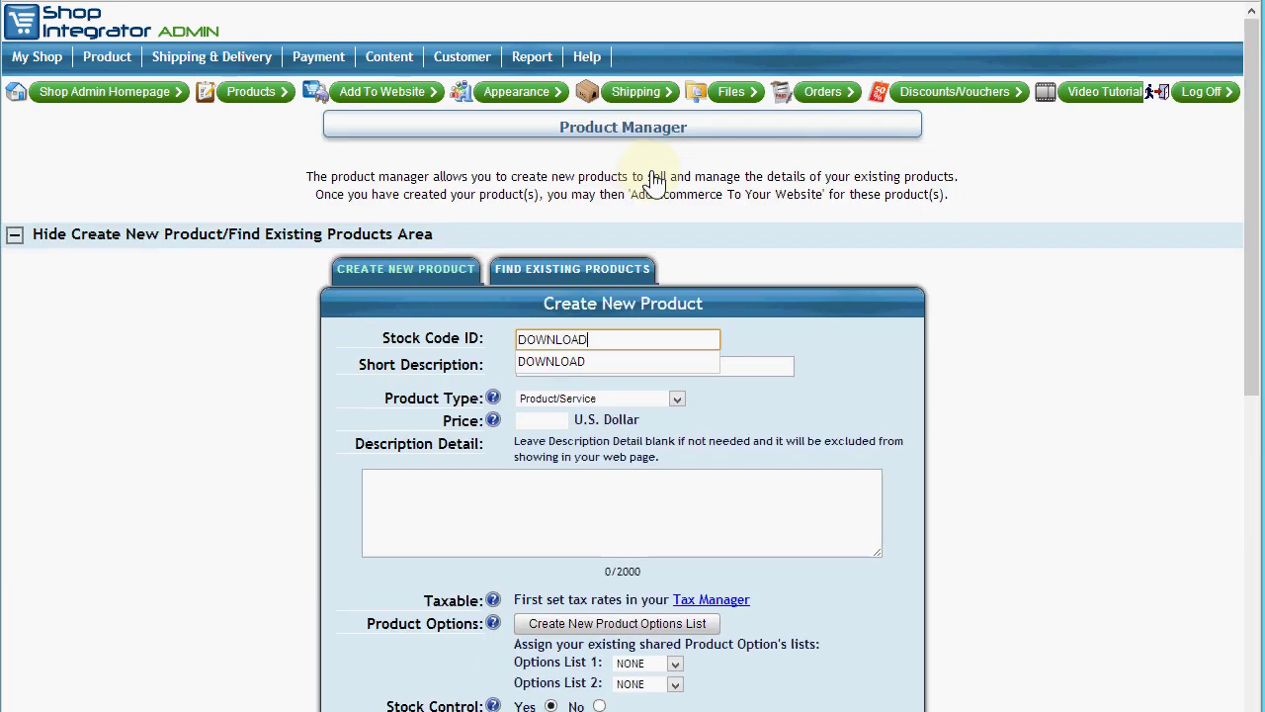
key(Tab)
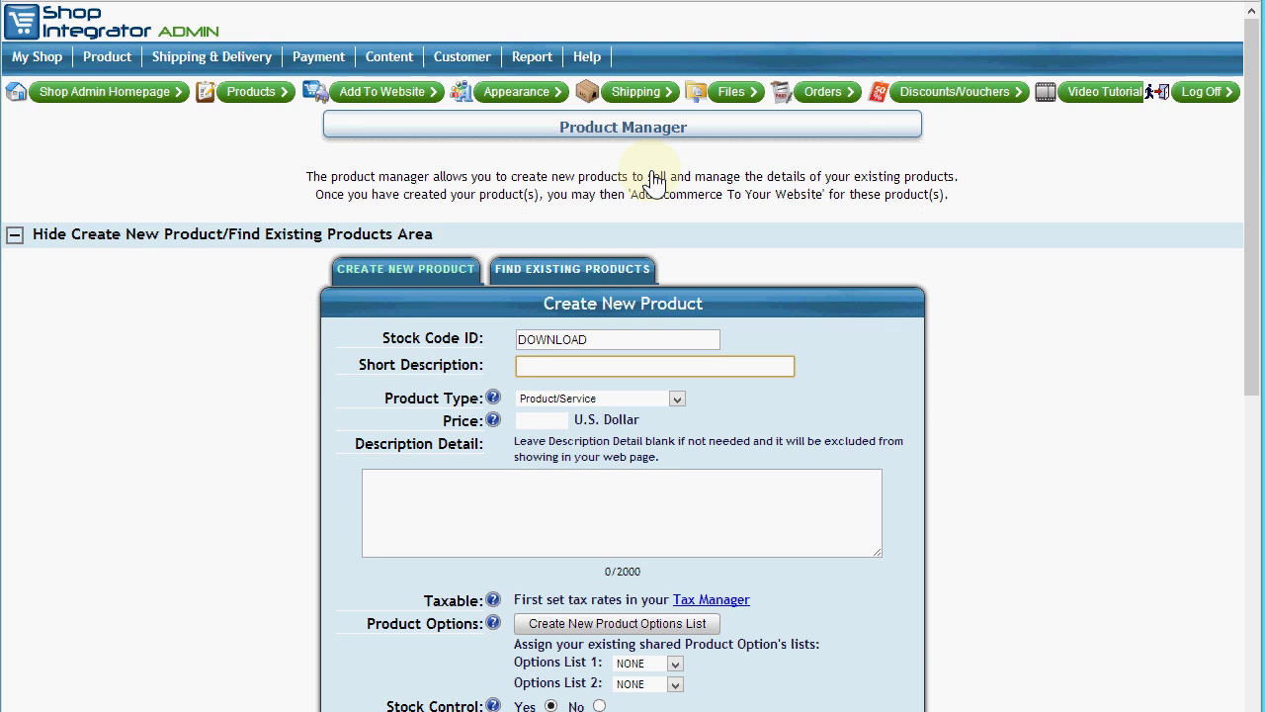
text(V)
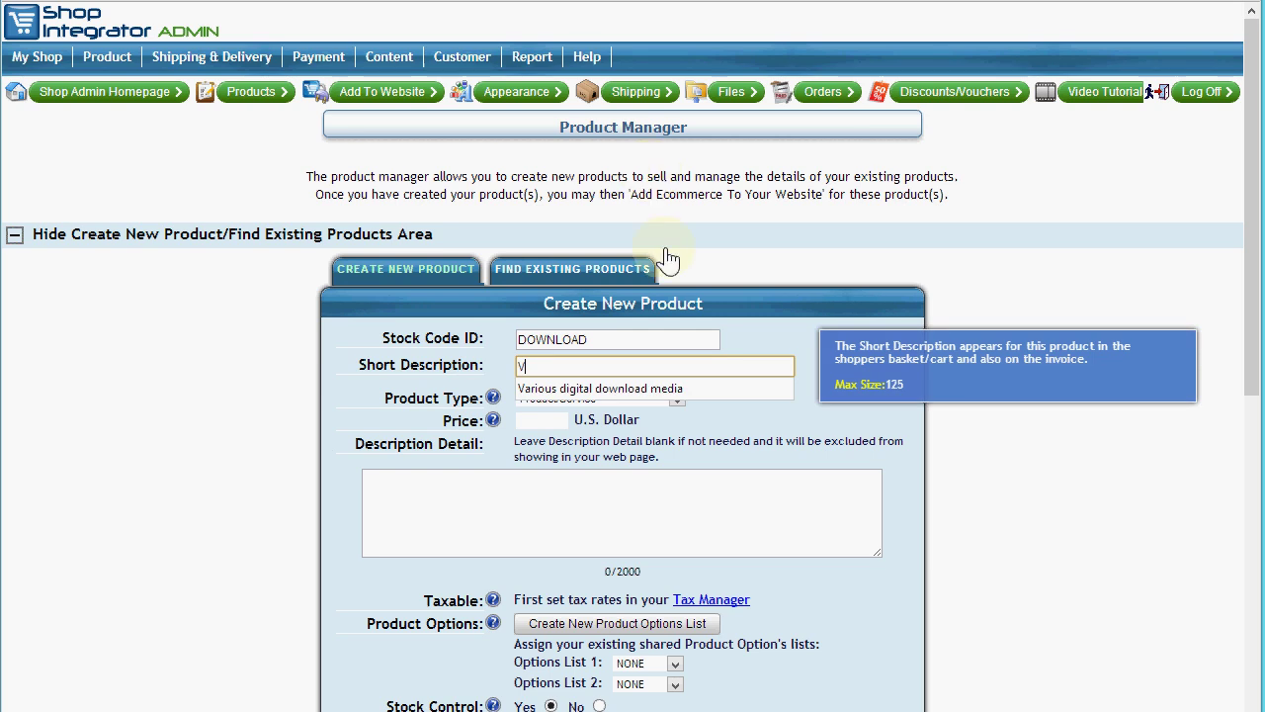
click(654, 385)
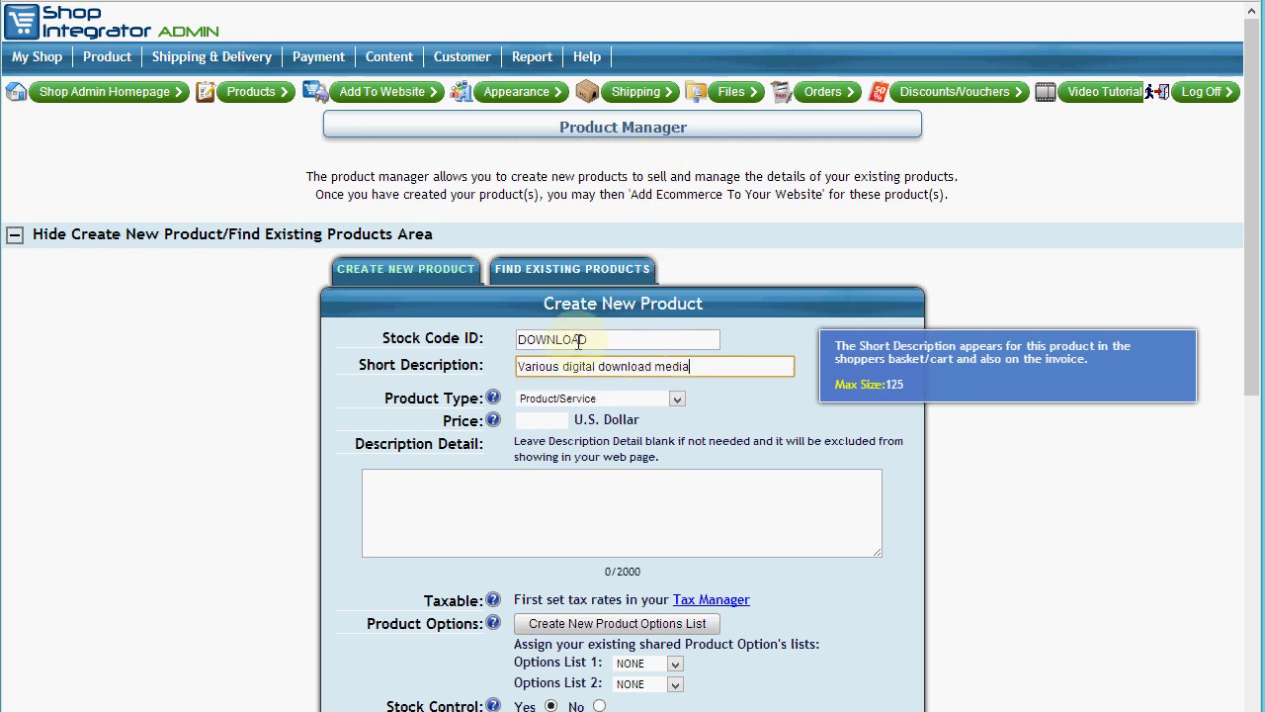
click(533, 422)
text(1.99)
click(583, 435)
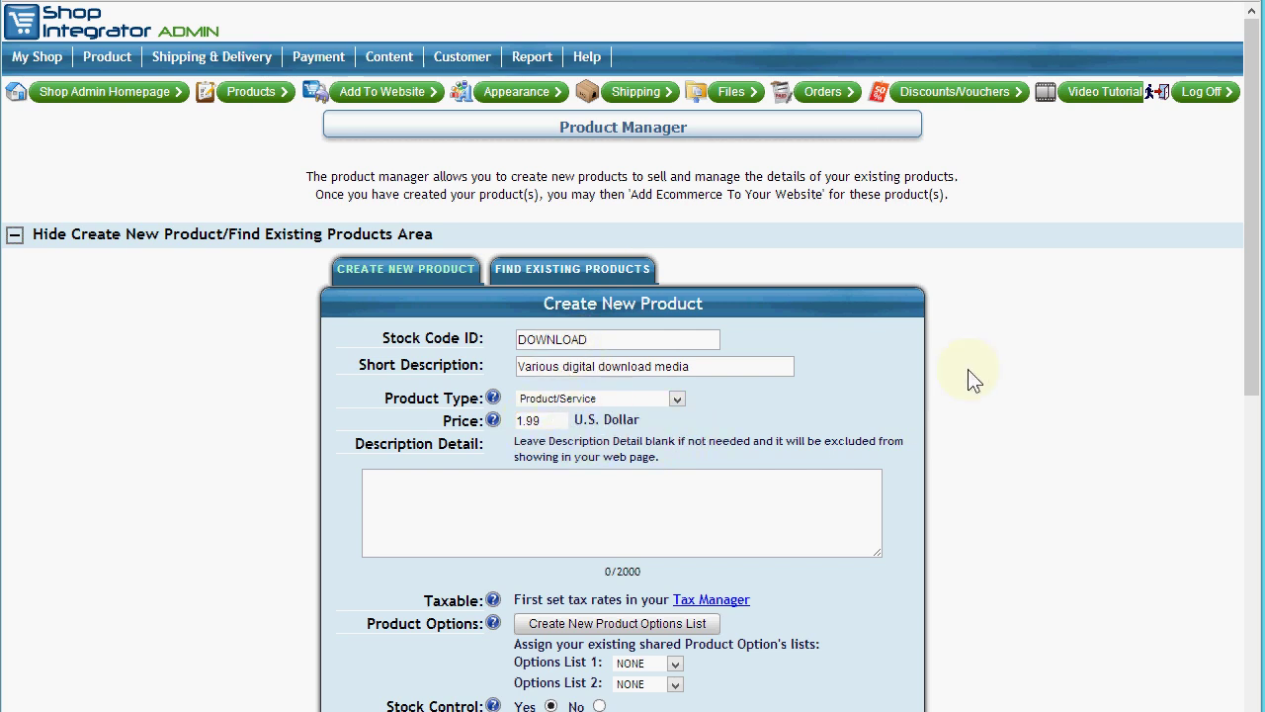
Enable digital file downloads after payment for the product and accept the stock control and shipping notice.
drag(1253, 240, 1247, 600)
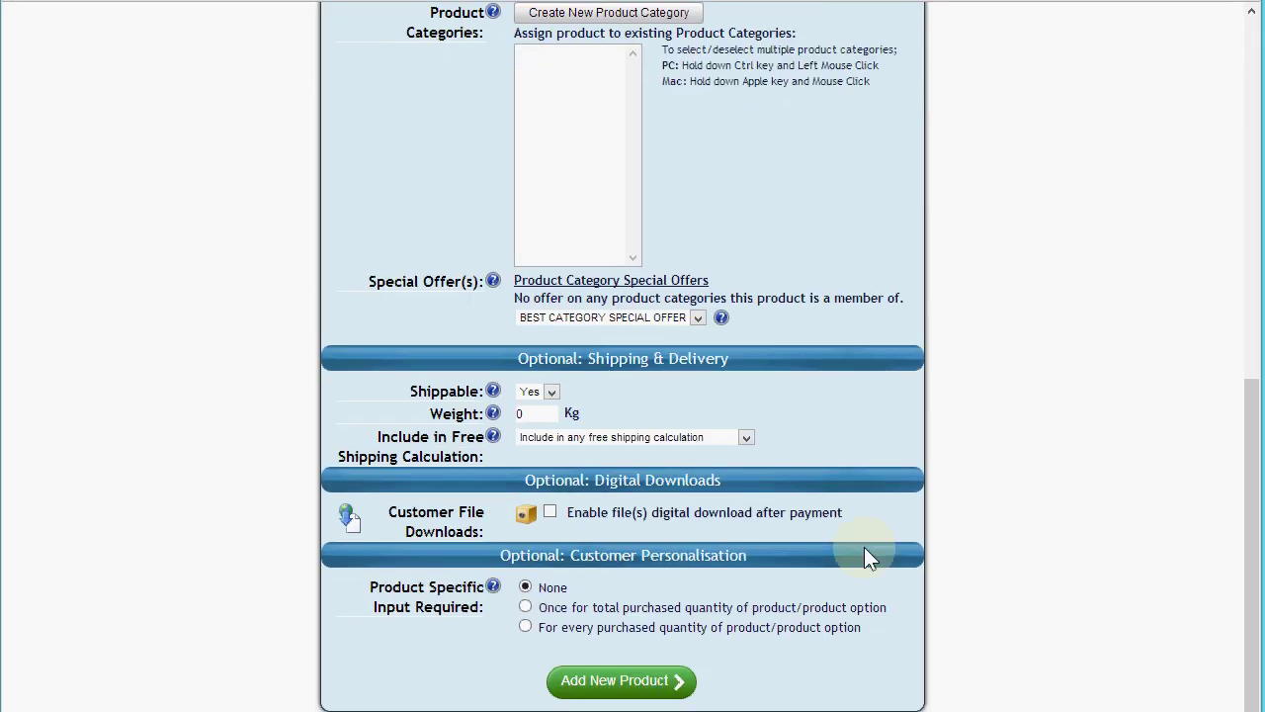
click(550, 512)
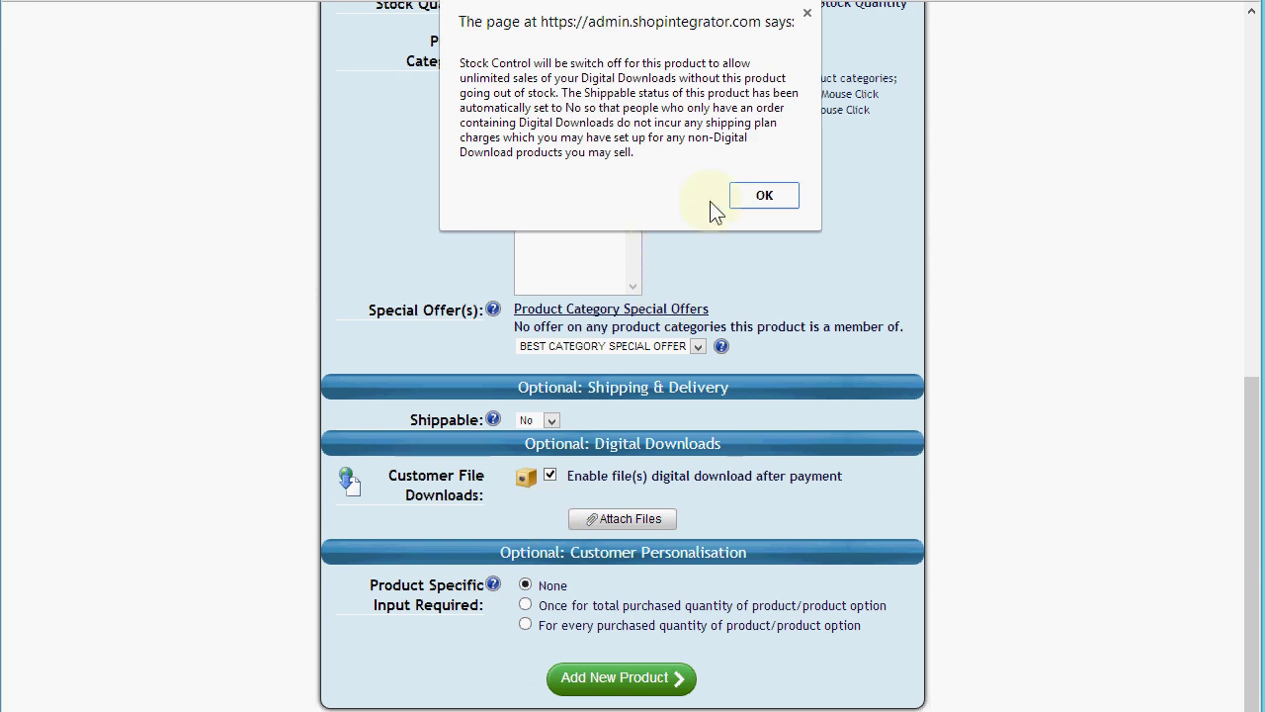
click(760, 201)
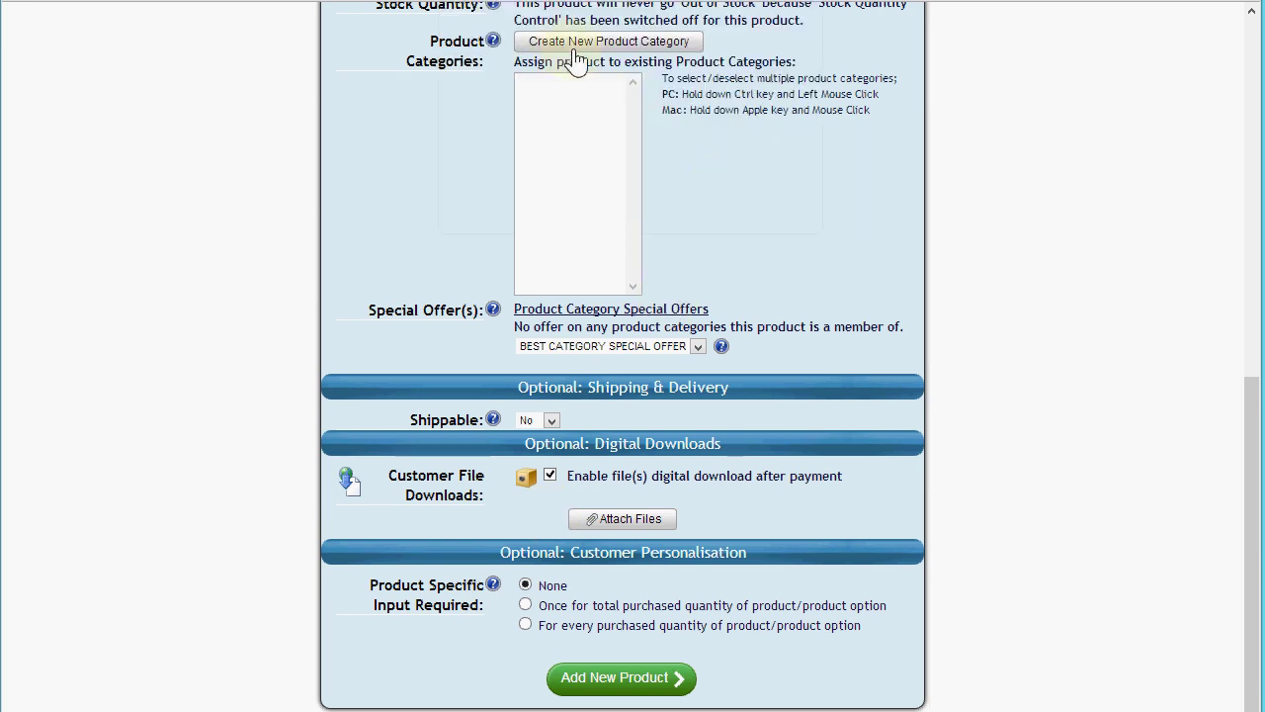
scroll(573, 61, up, 2)
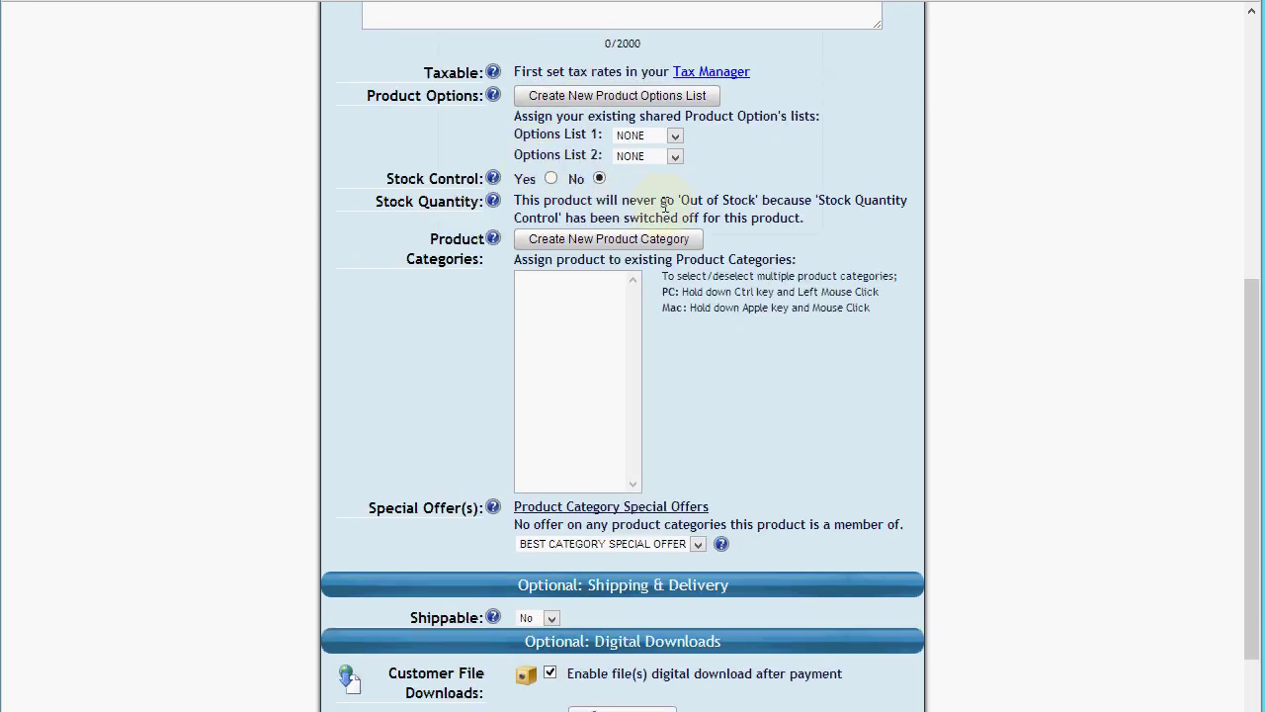
scroll(692, 203, down, 2)
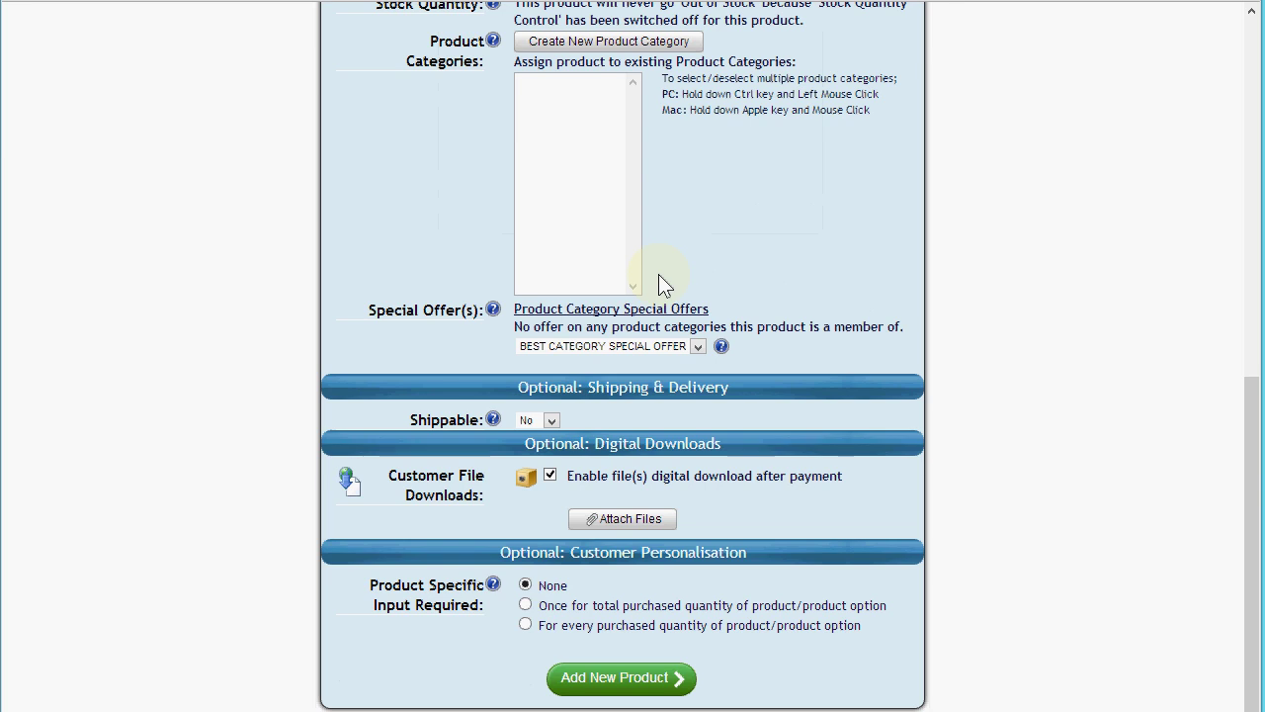
Upload spinning_globe.mov as a digital download attached to the product.
click(617, 524)
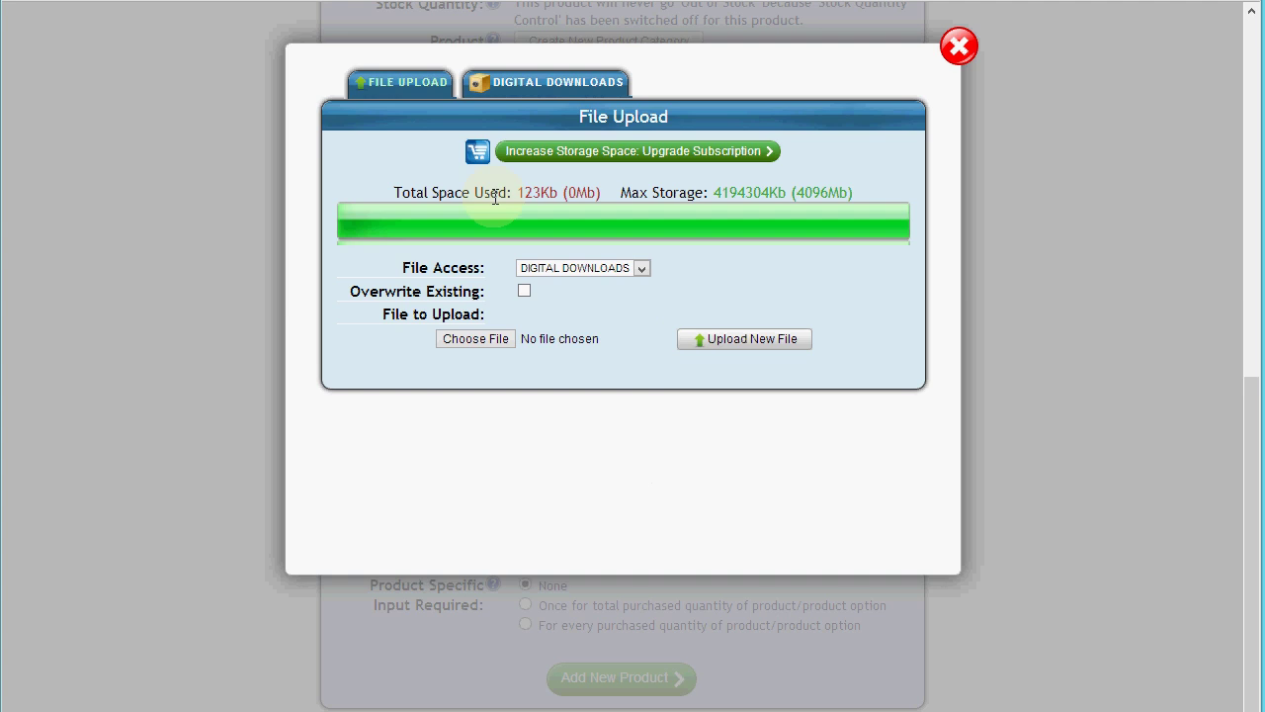
click(487, 338)
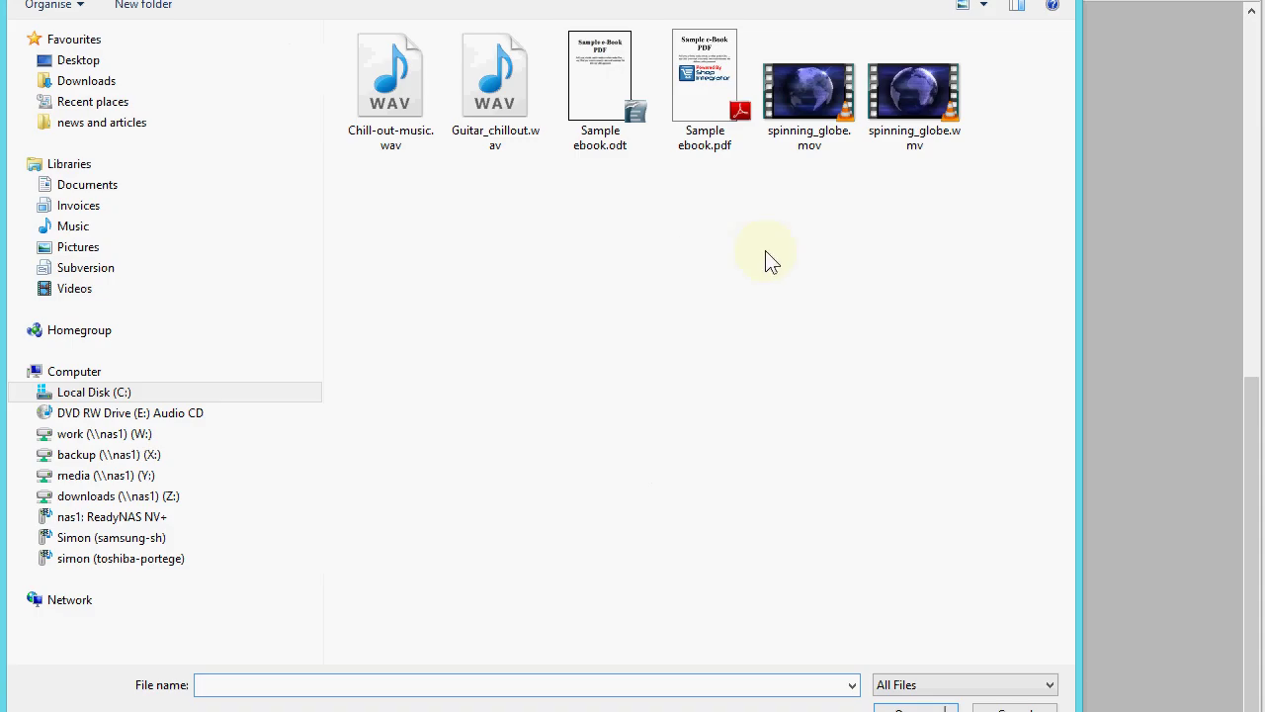
double_click(810, 131)
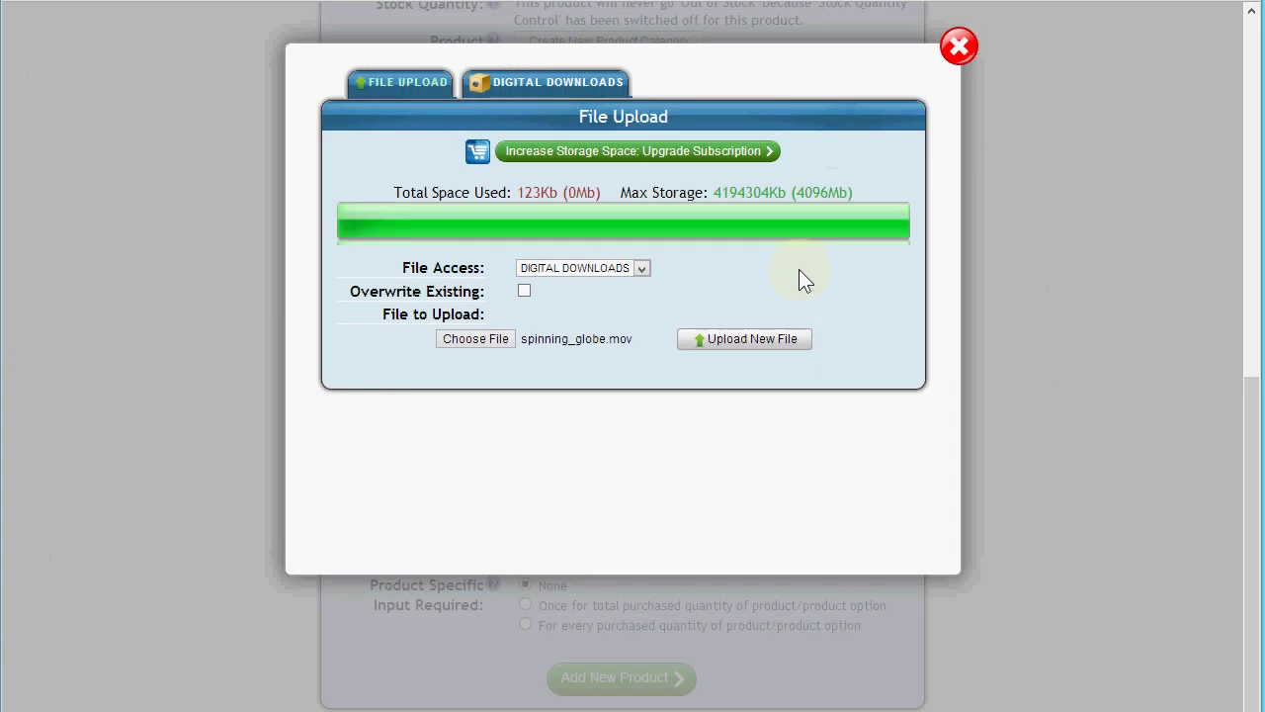
click(726, 343)
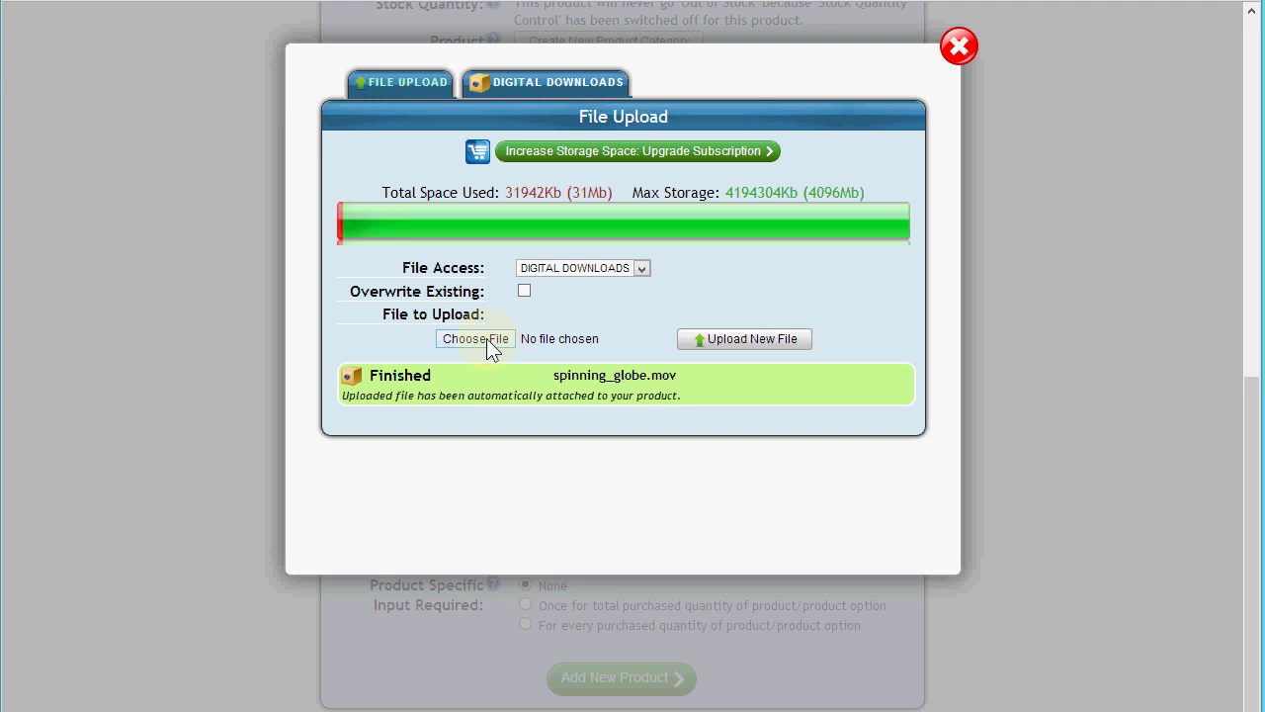
Upload Sample ebook.pdf as a second digital download for the product.
click(490, 344)
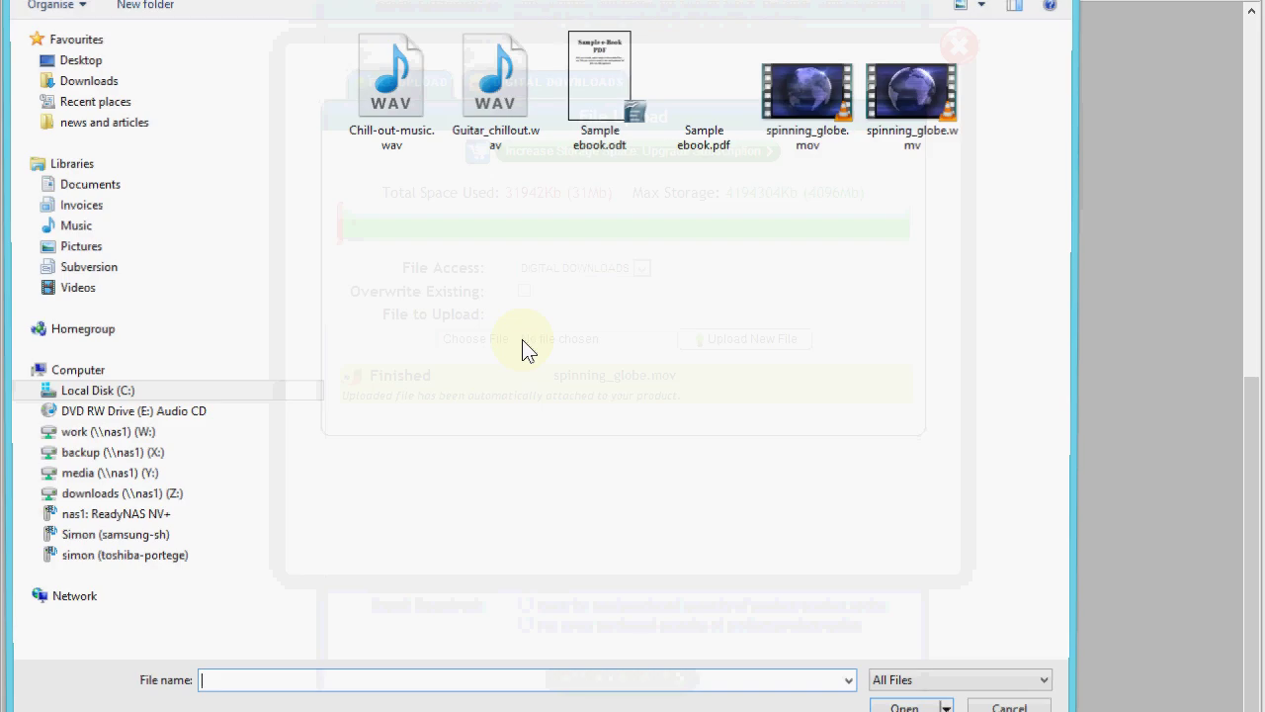
double_click(717, 125)
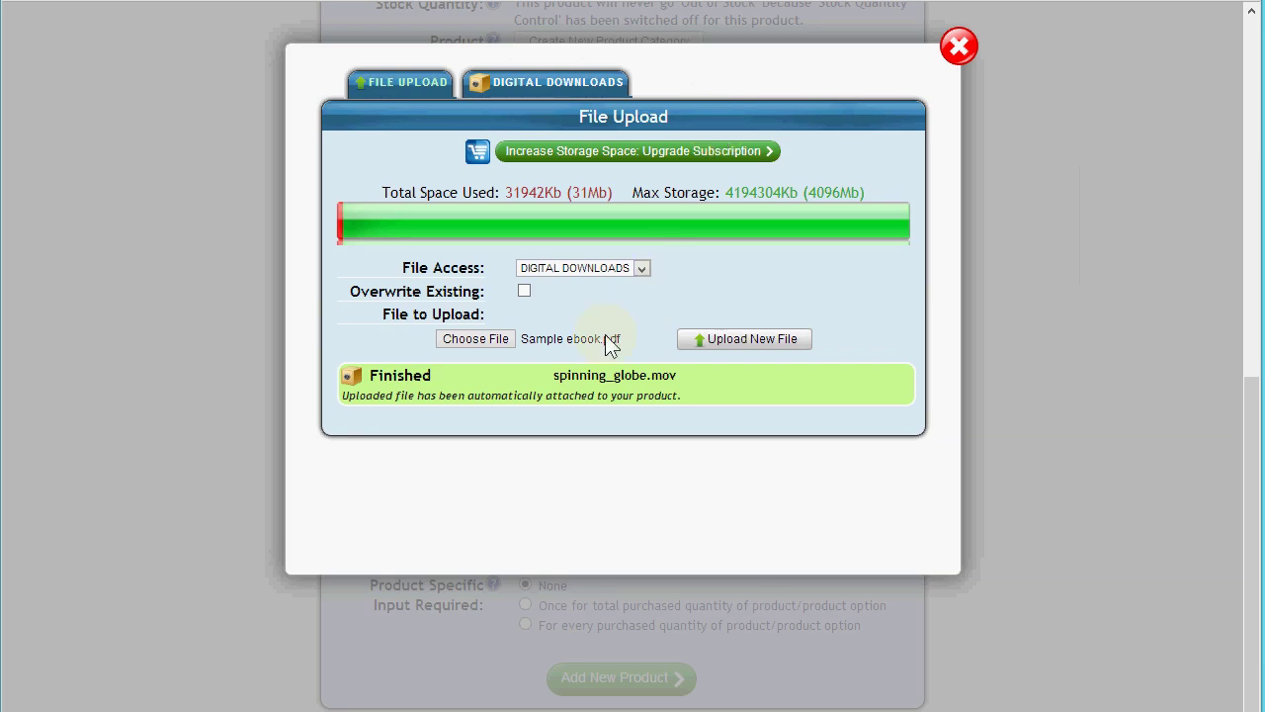
click(749, 341)
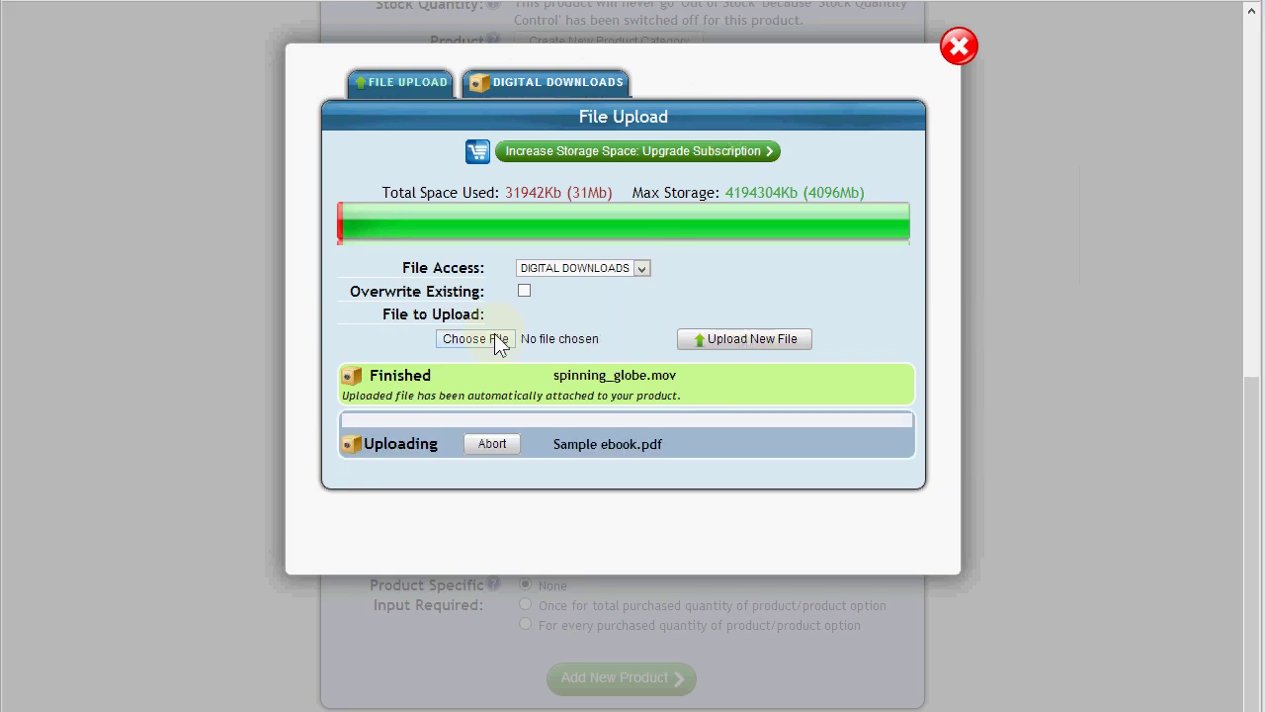
Upload Guitar_chillout.wav as a third digital download for the product.
click(494, 336)
double_click(494, 124)
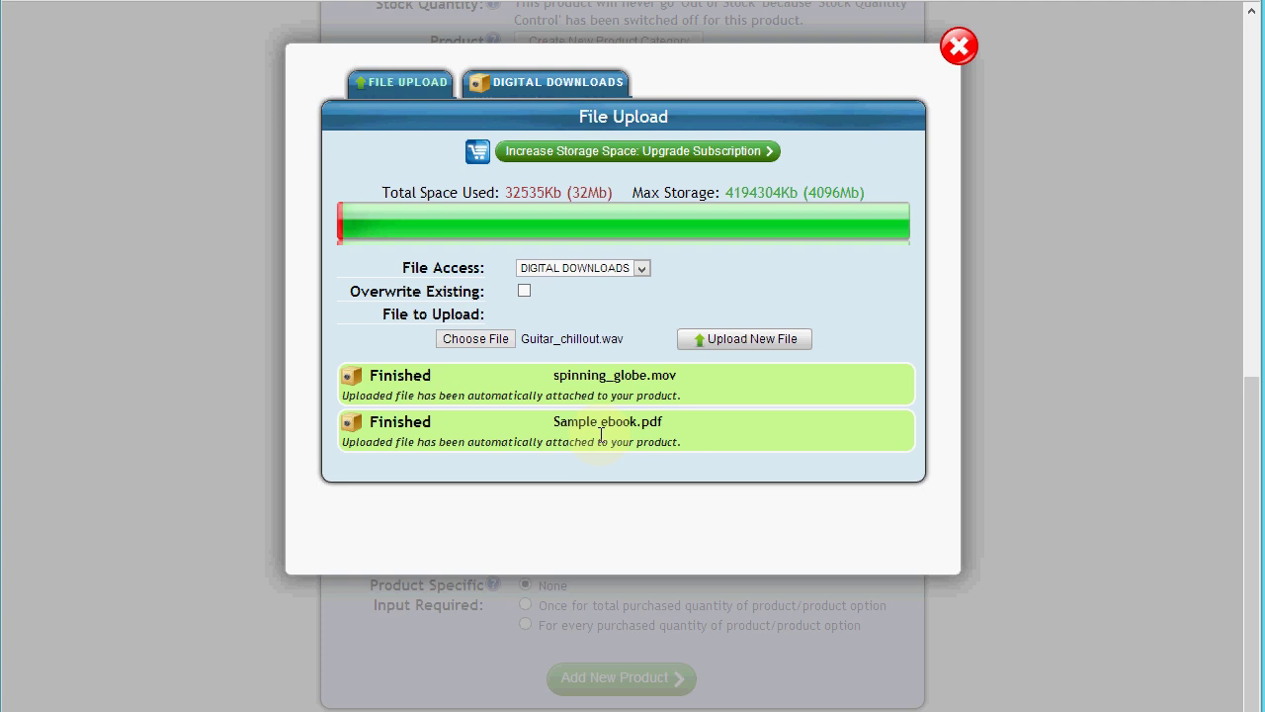
click(746, 339)
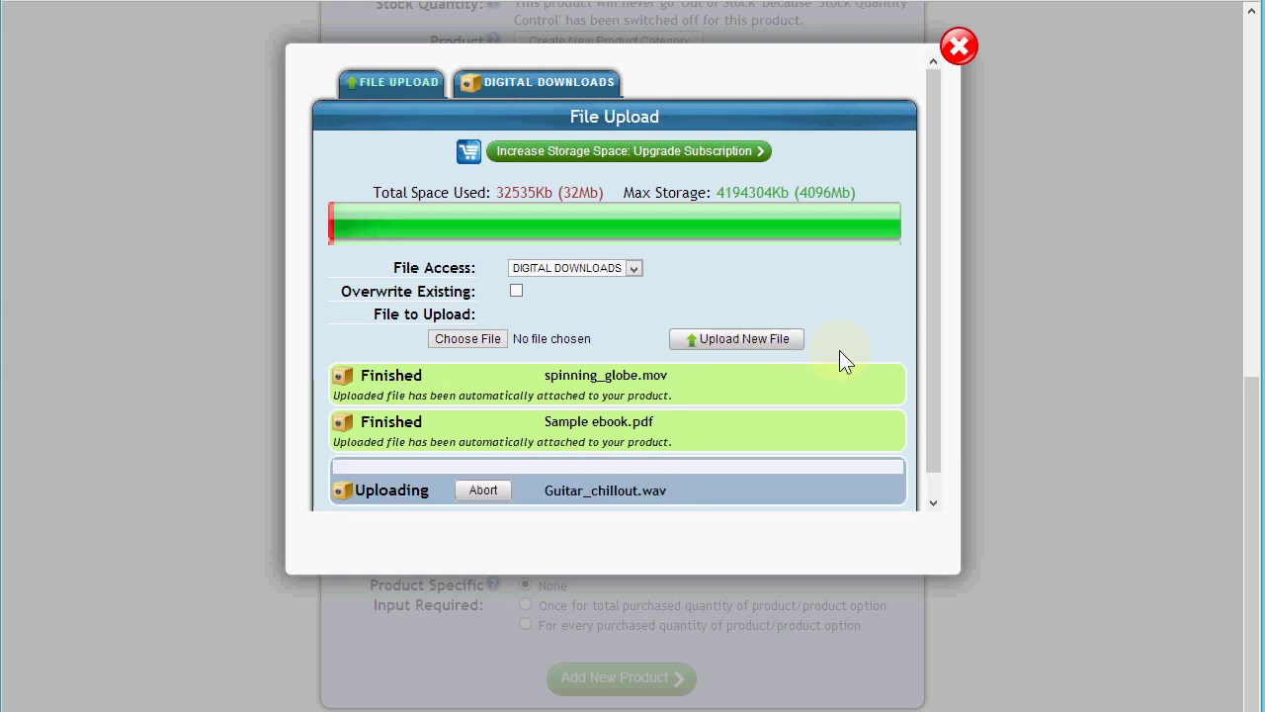
Close the file upload window and add the new product to the shop.
scroll(839, 354, down, 1)
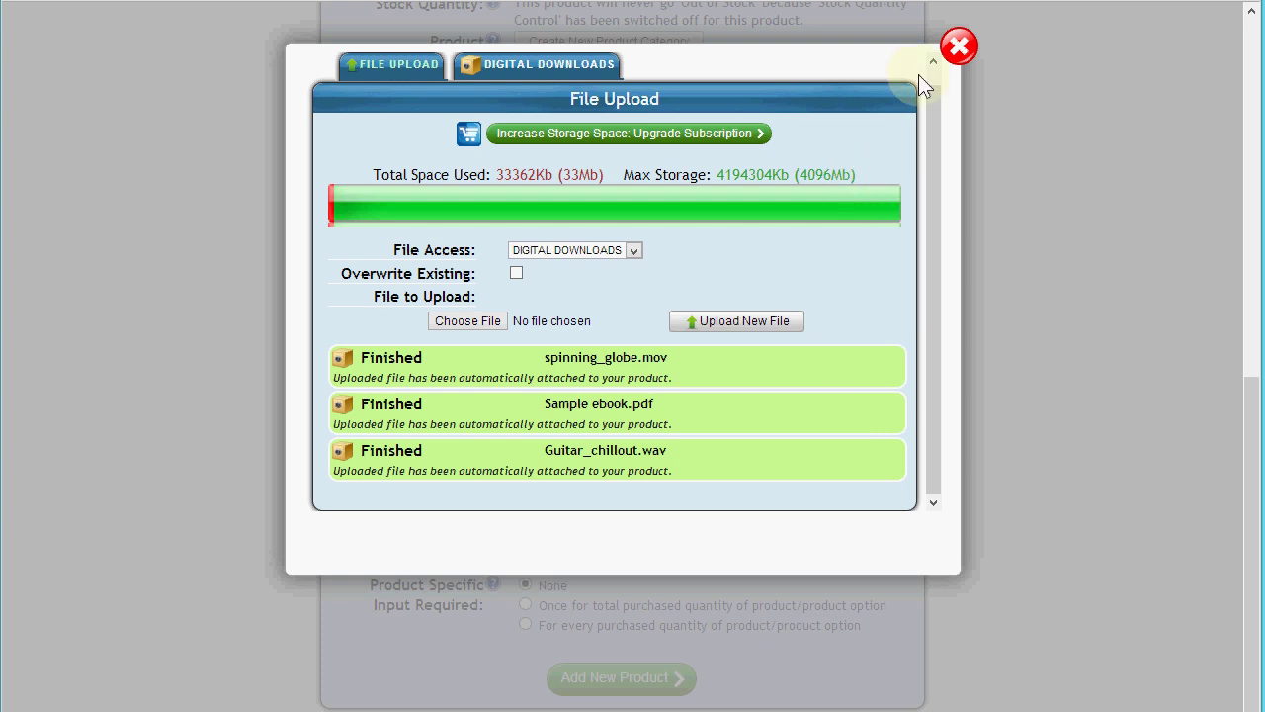
click(956, 44)
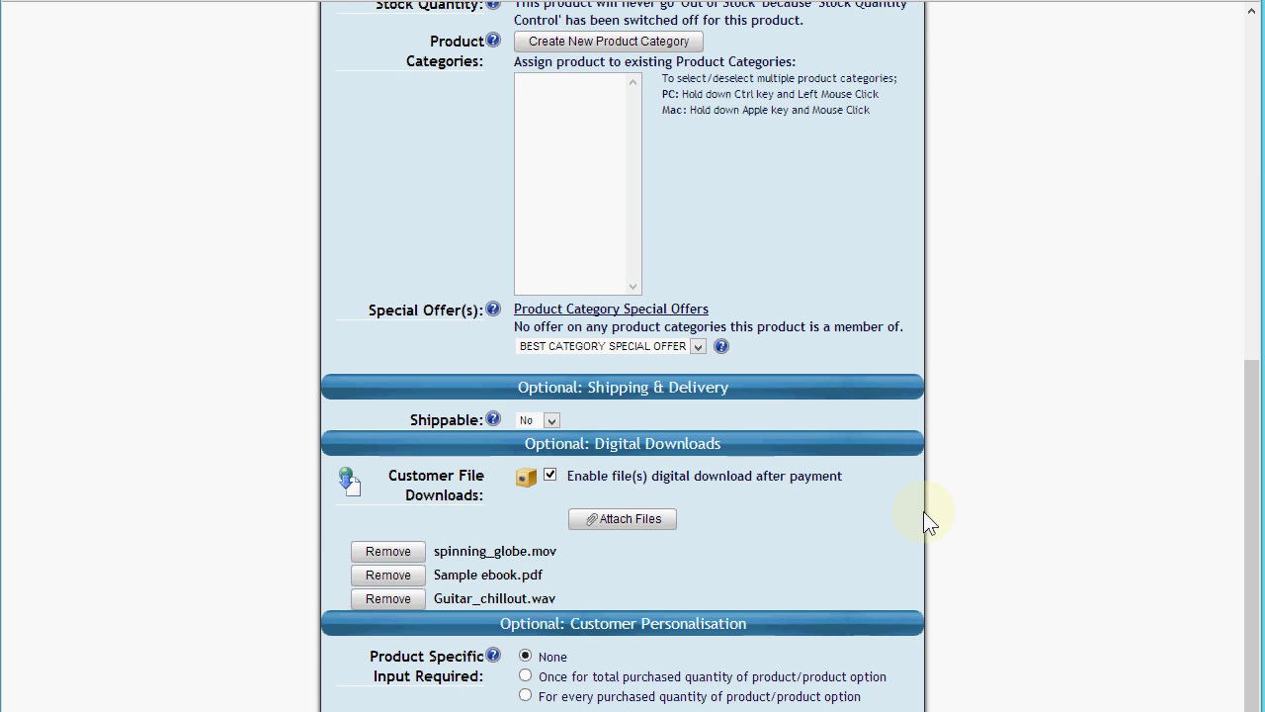
scroll(907, 505, down, 2)
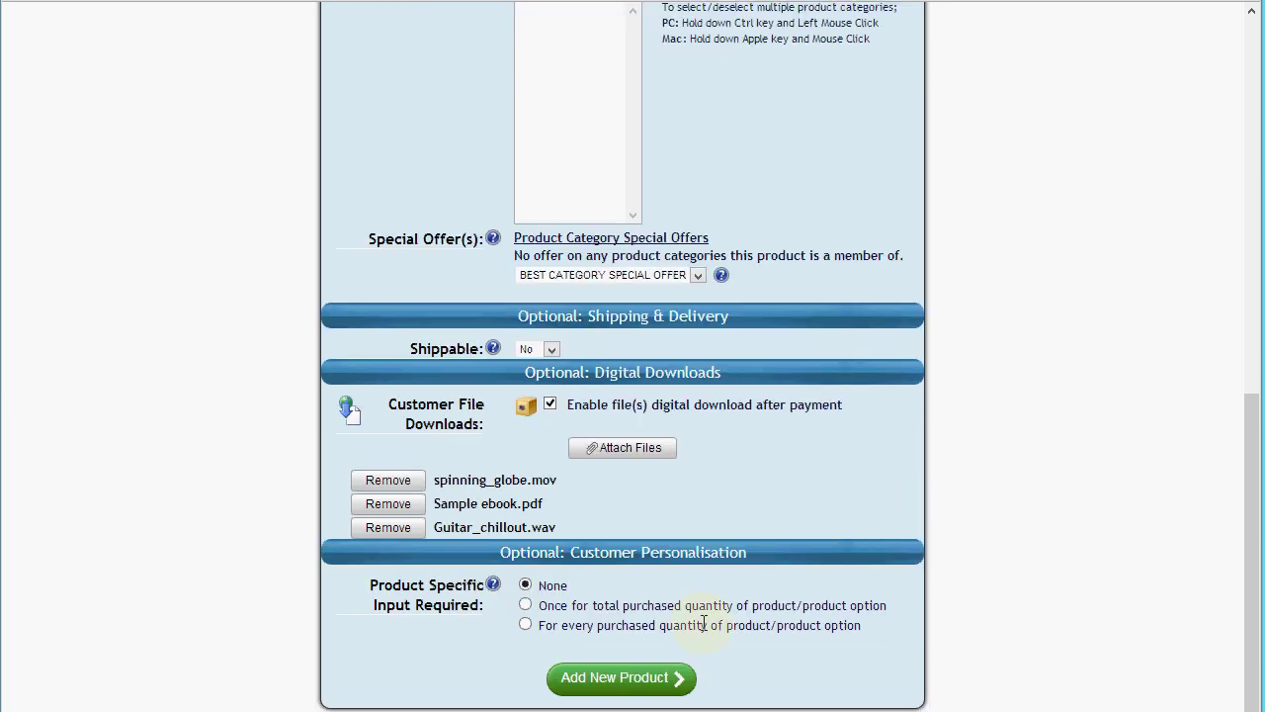
click(620, 681)
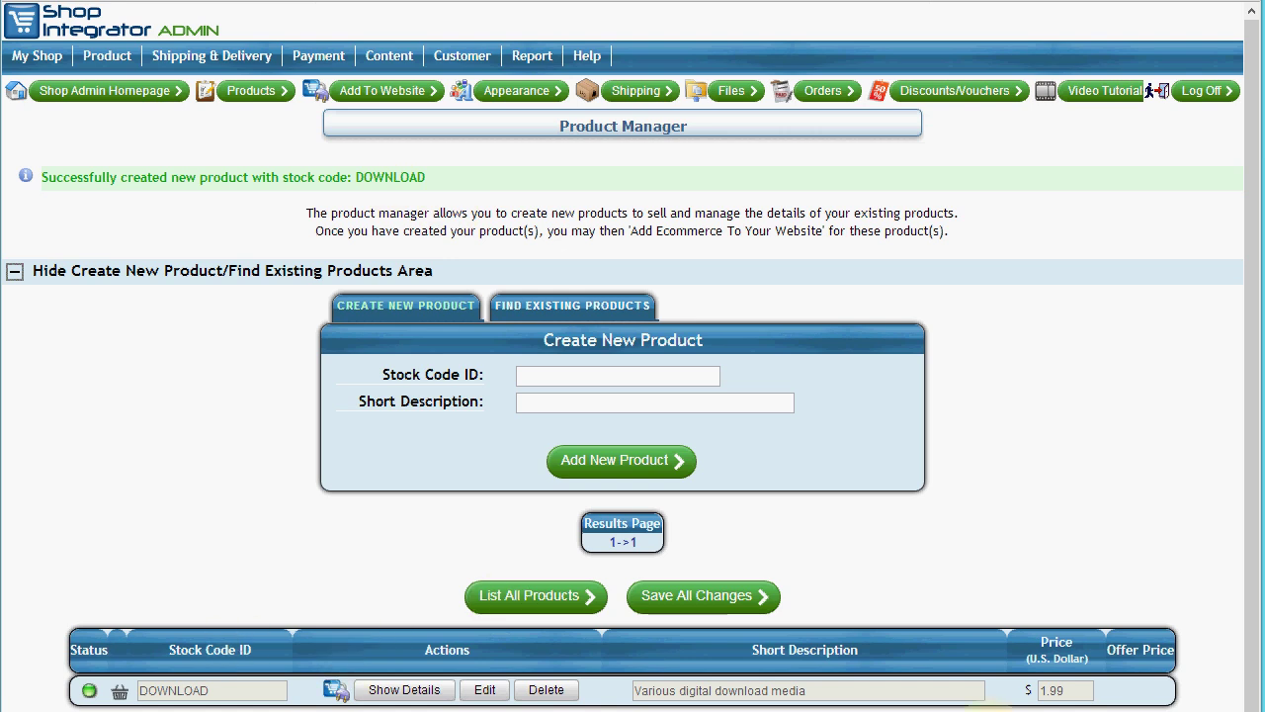
Open the website plug-in setup for the DOWNLOAD product and keep Any Web Page as the website type.
click(337, 695)
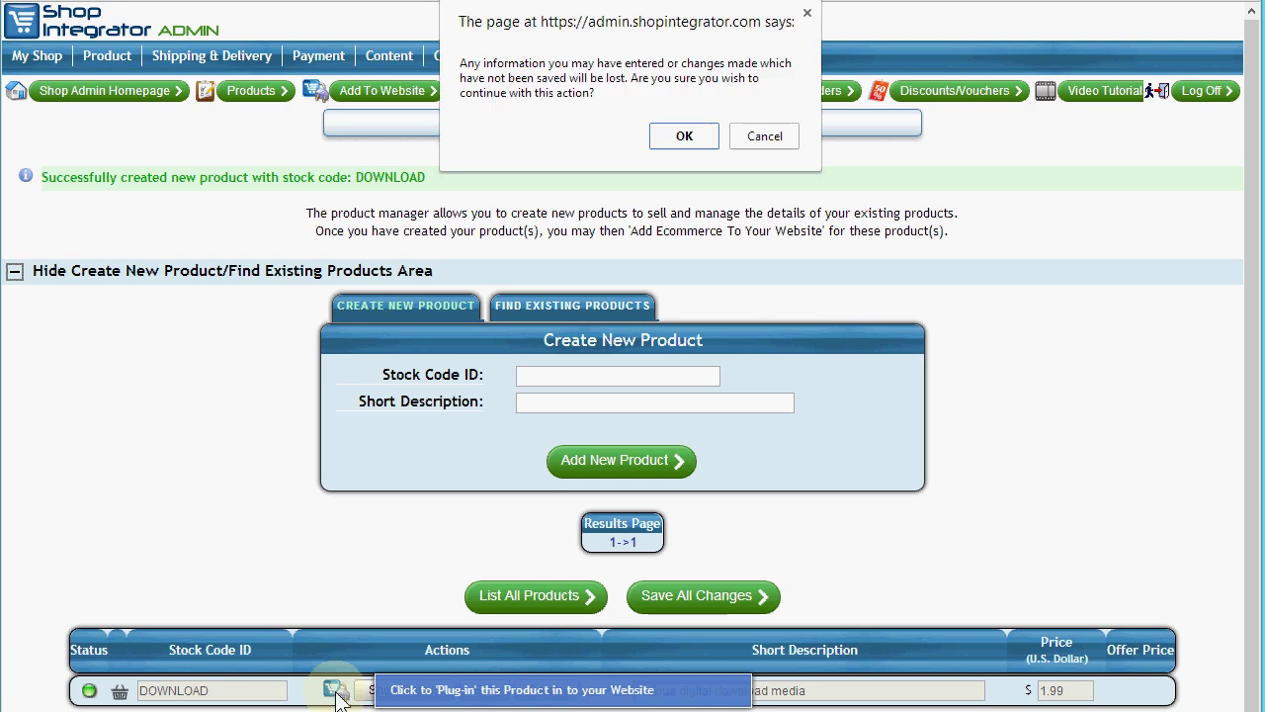
click(682, 138)
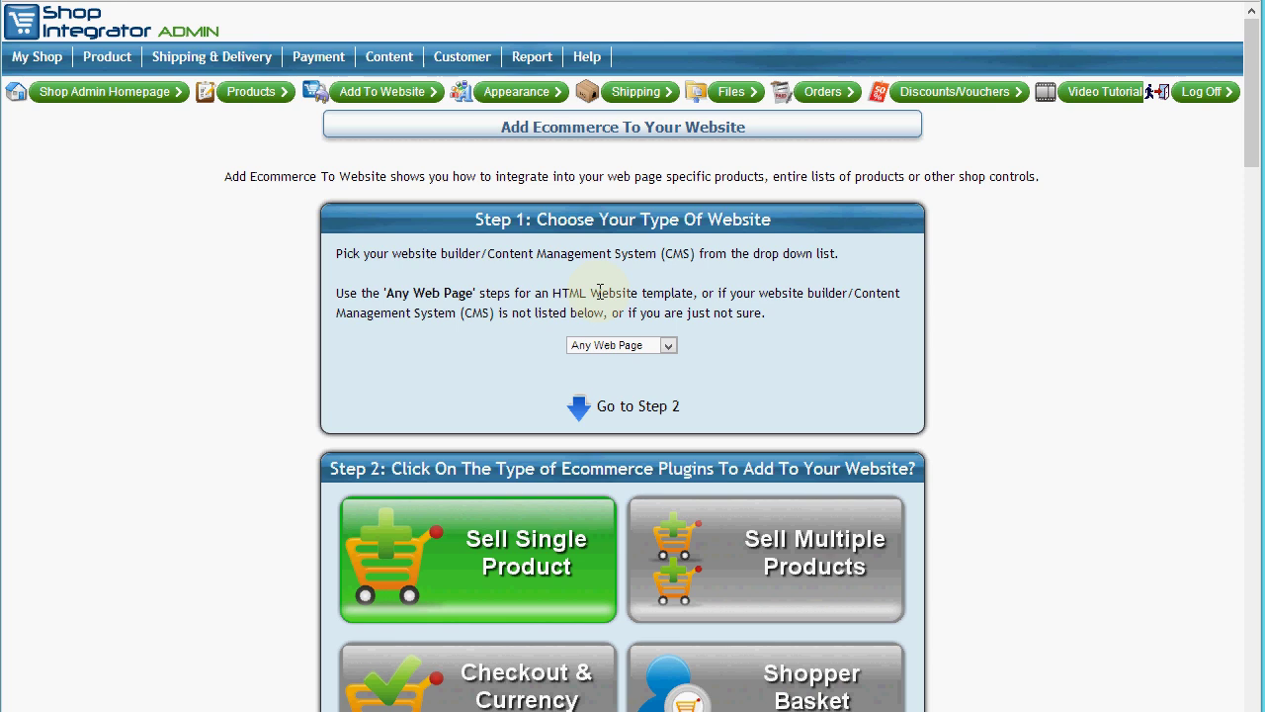
click(668, 346)
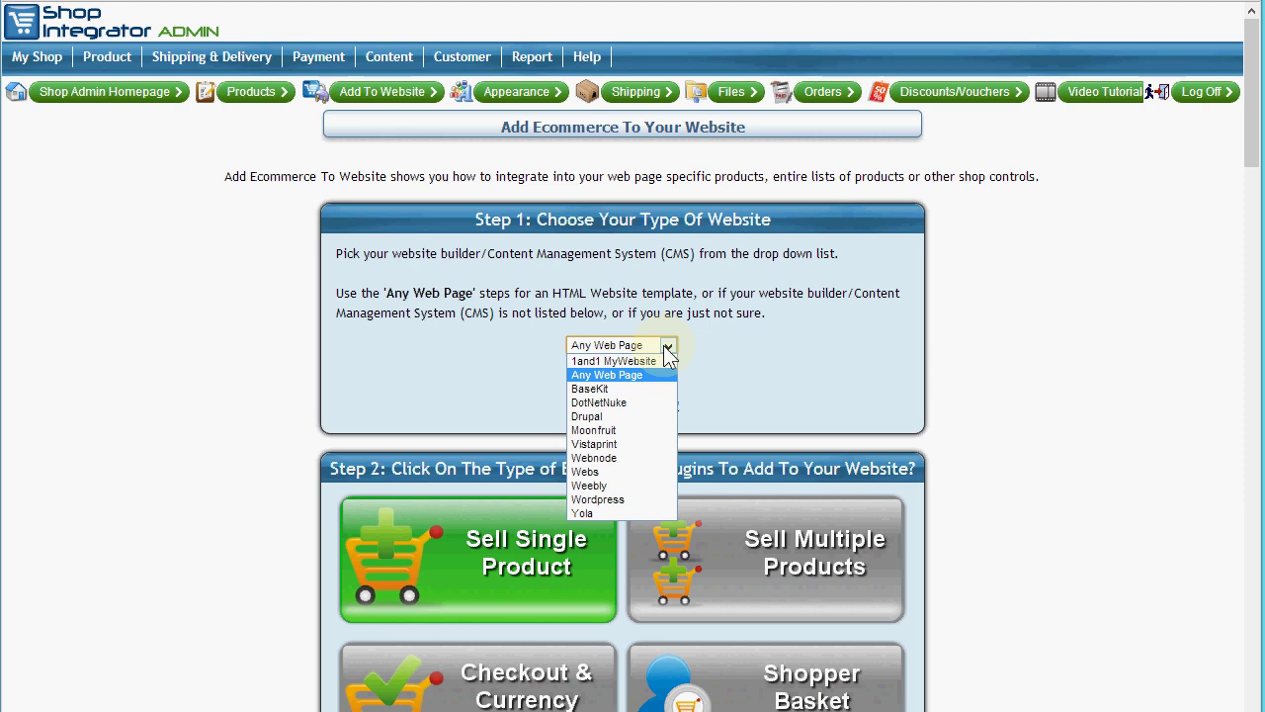
click(665, 349)
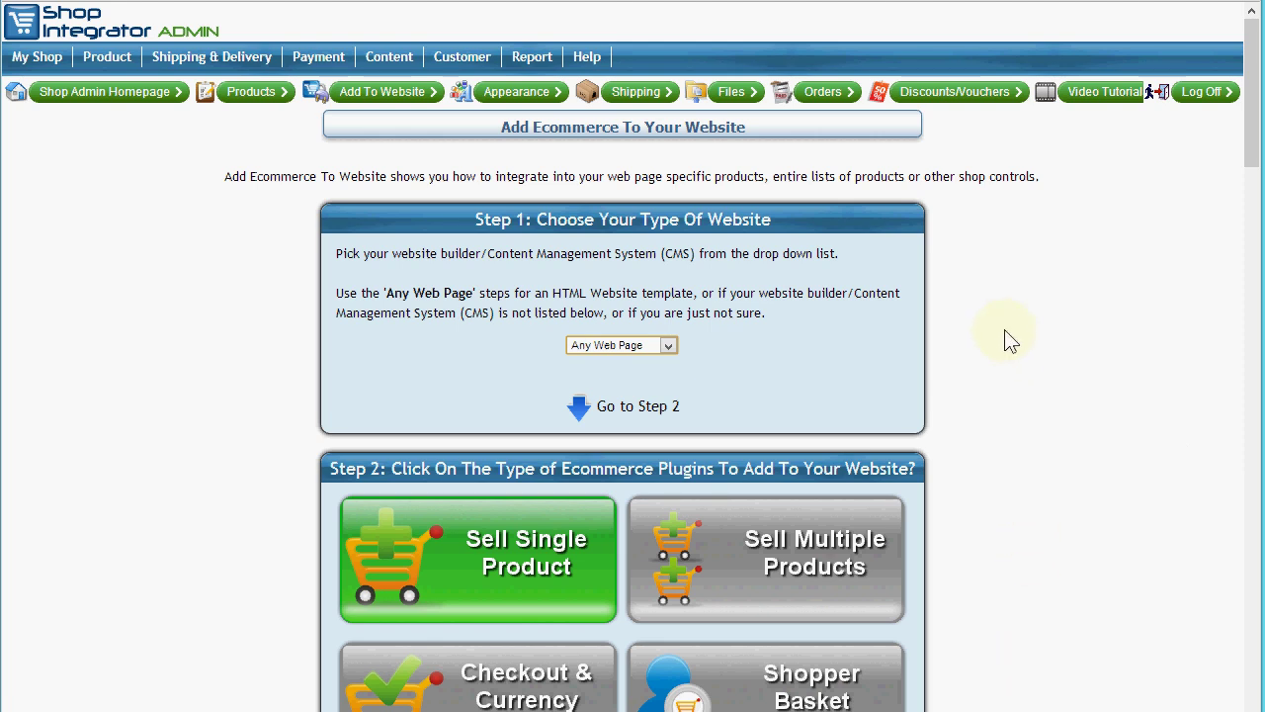
Review the plug-in type, selected product, display styles and the two code snippets for pasting into the web page.
drag(1249, 138, 1259, 210)
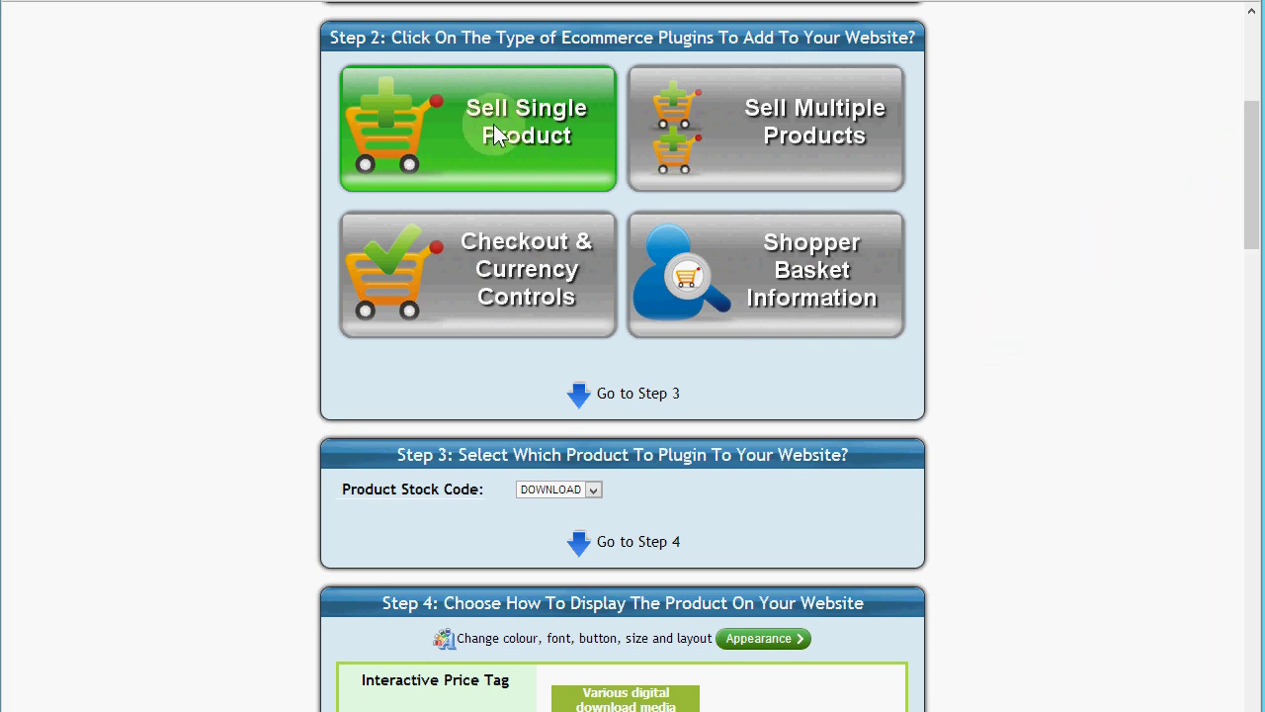
drag(1247, 155, 1255, 265)
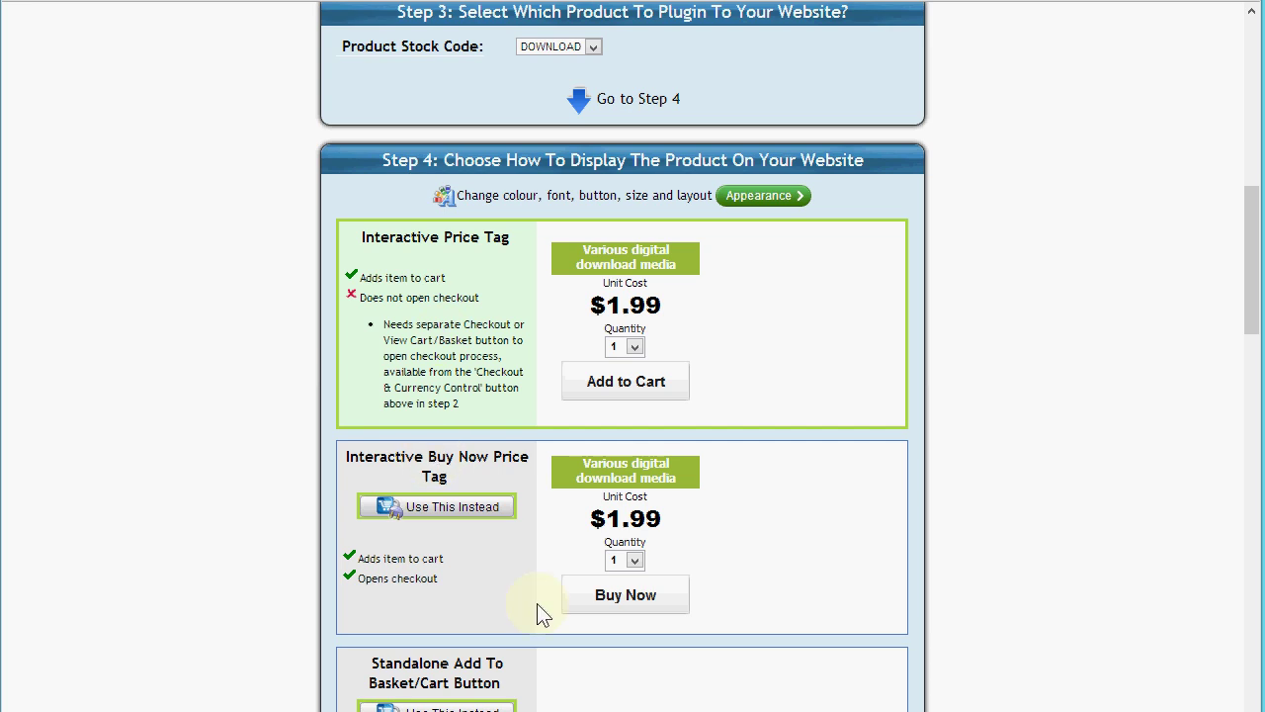
mouse_move(1258, 212)
mouse_down()
mouse_move(1255, 404)
mouse_move(1253, 229)
mouse_up()
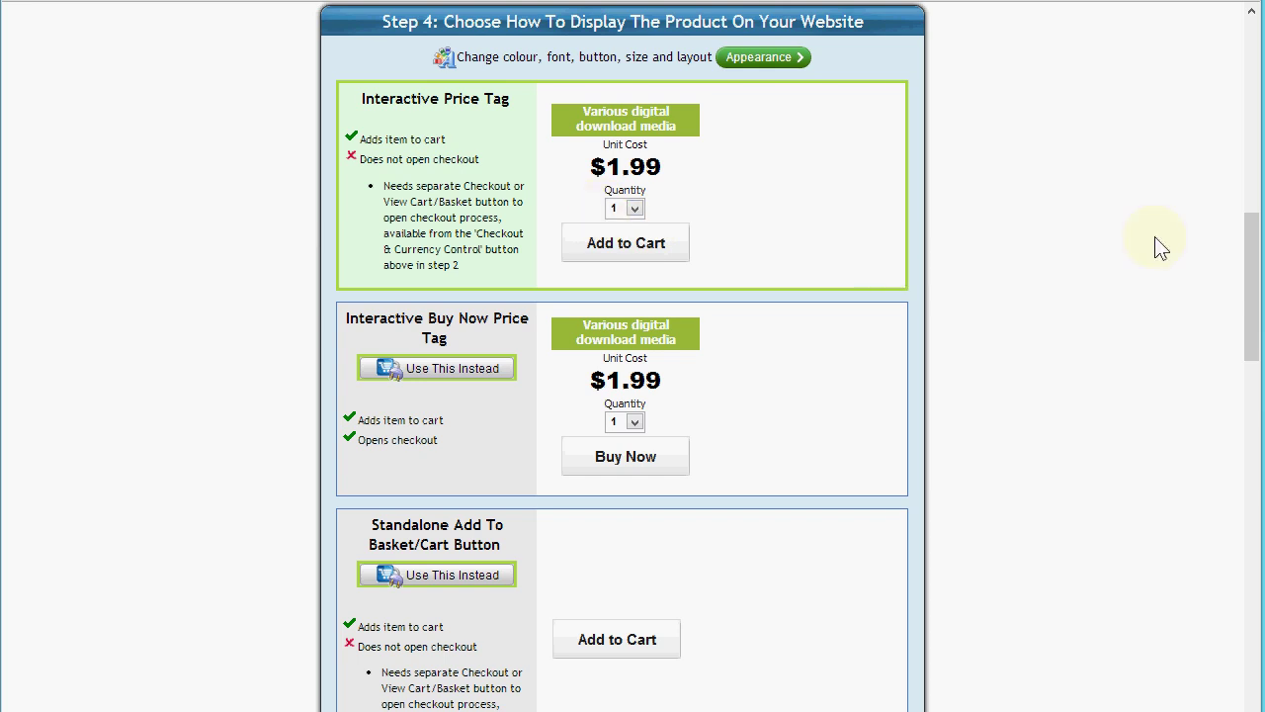
drag(1247, 240, 1235, 545)
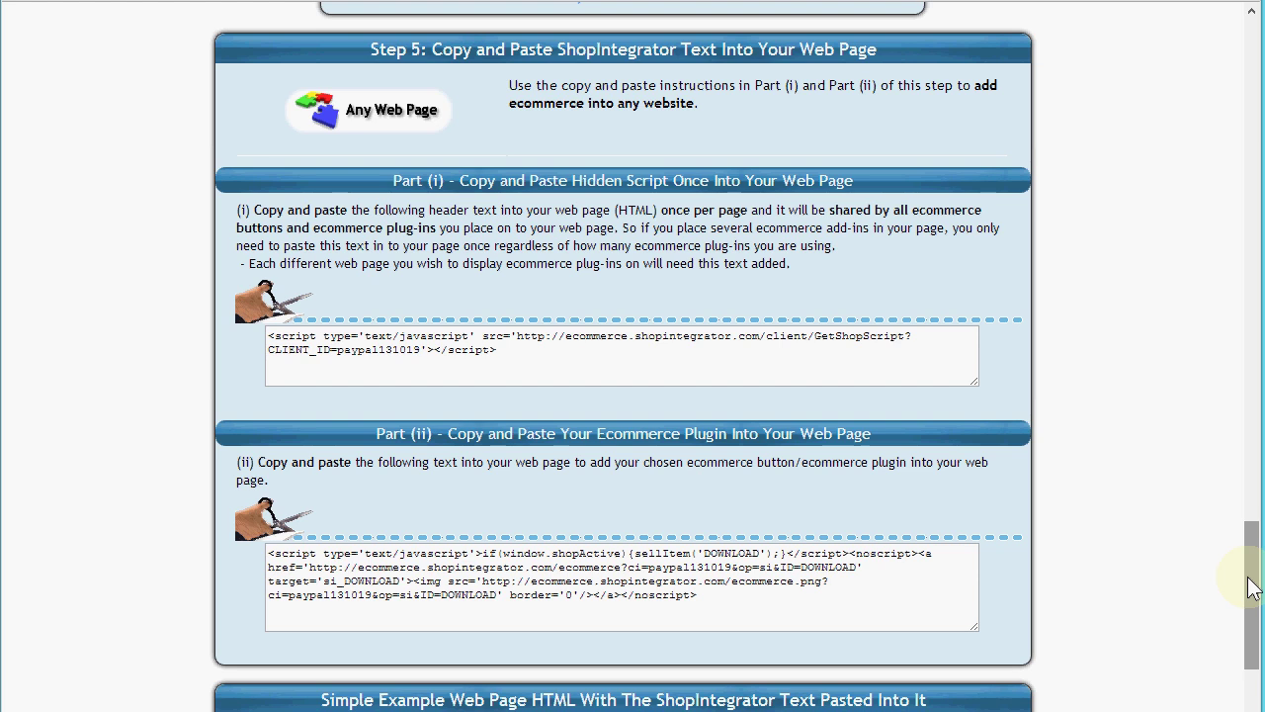
Switch to the Enchanting website and reload its welcome page to check the product plug-in.
drag(1251, 590, 1252, 89)
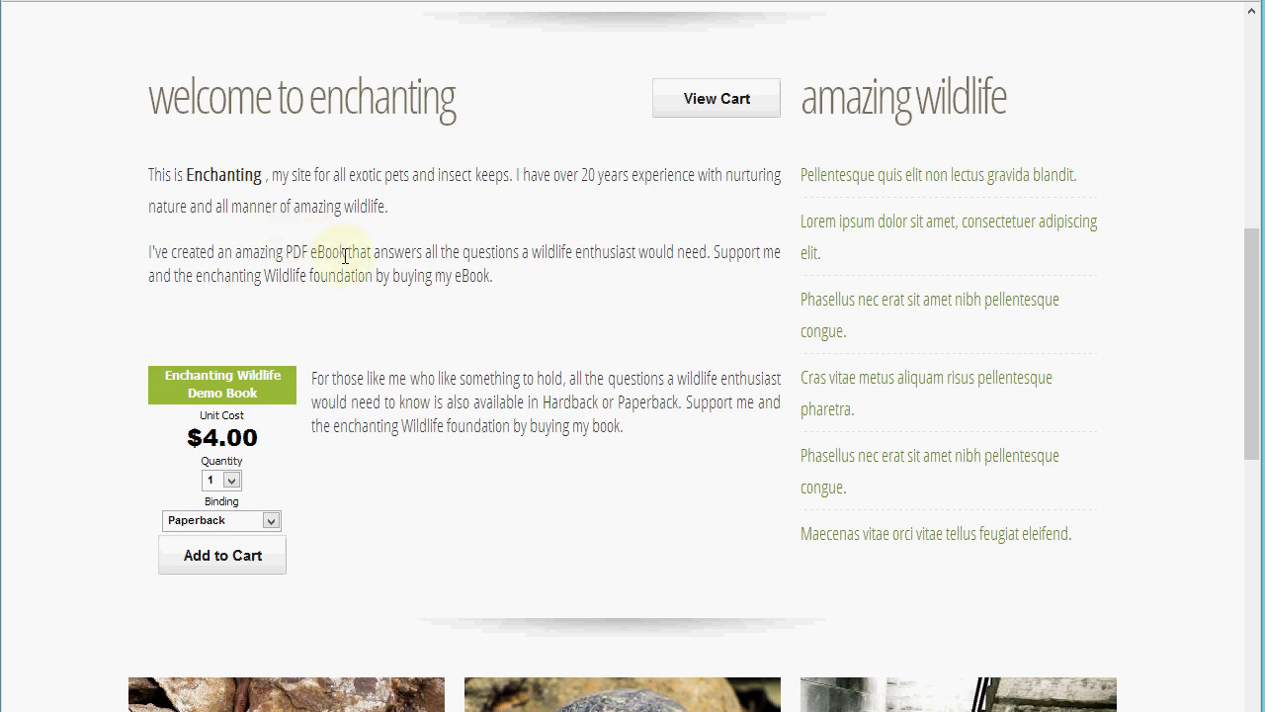
key(F5)
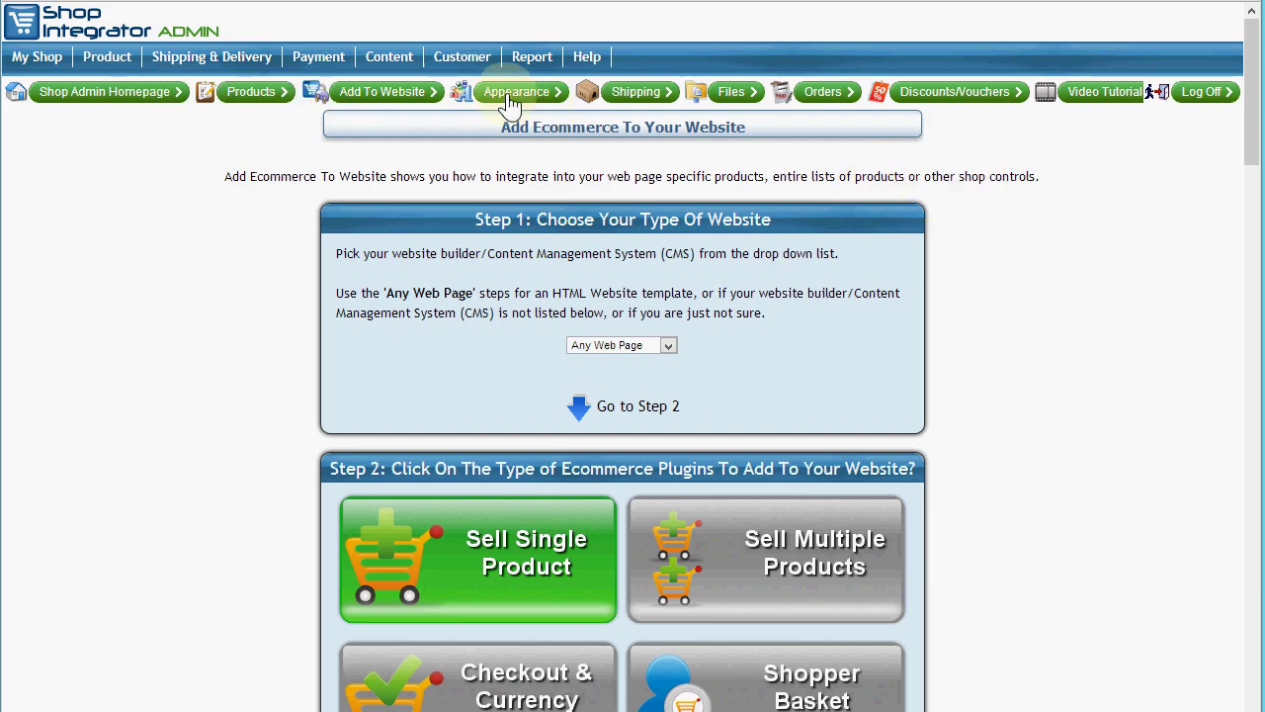
Add the Various digital download media product to the cart on the Enchanting website and open the cart for review.
mouse_move(484, 61)
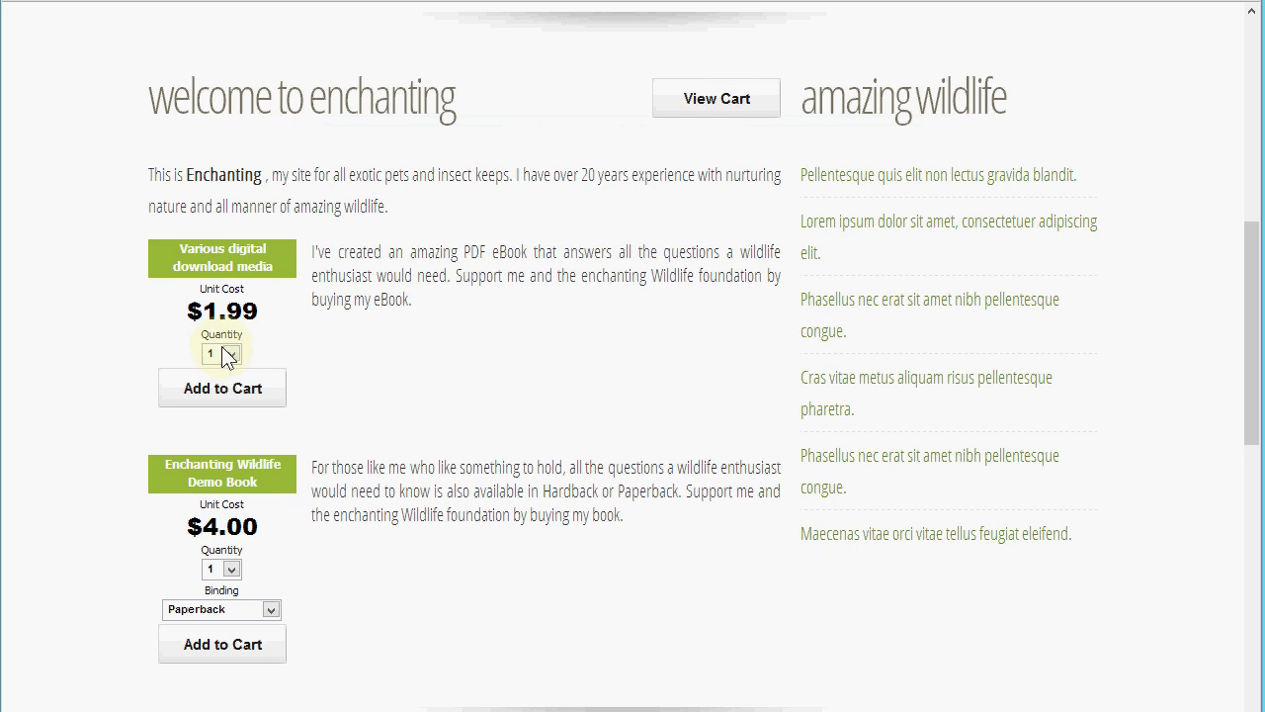
click(262, 396)
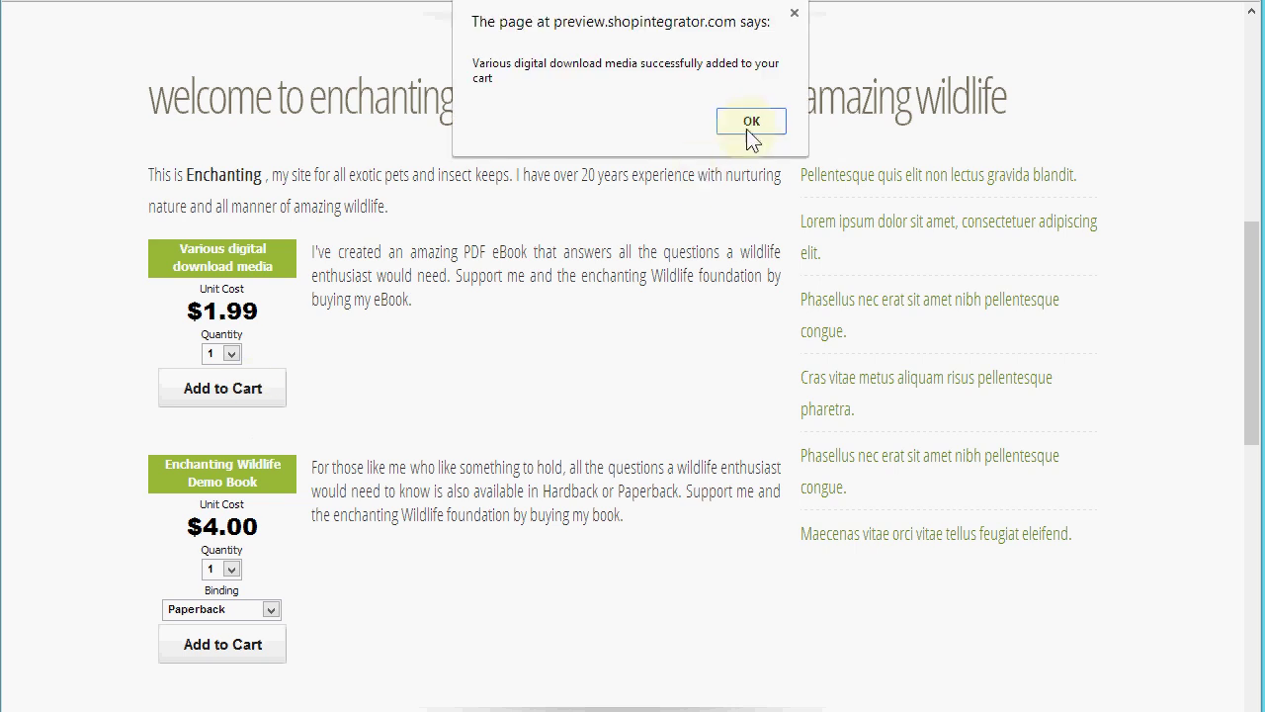
click(750, 125)
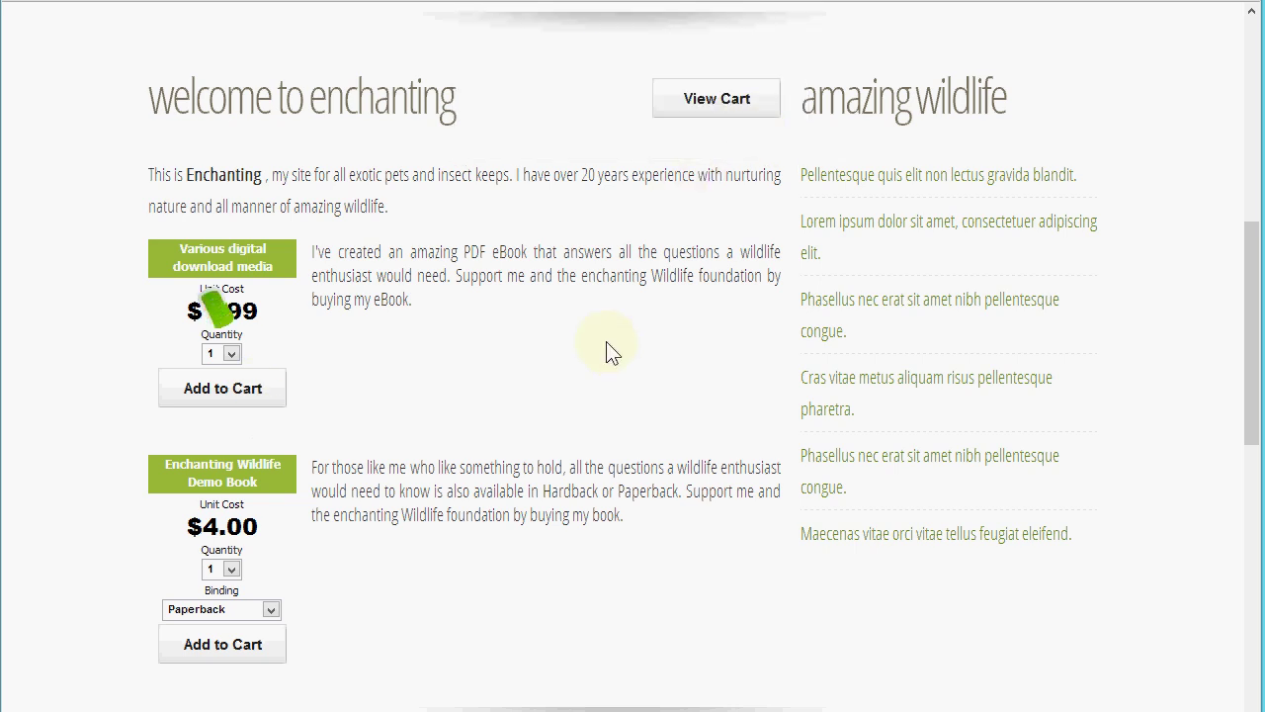
click(703, 111)
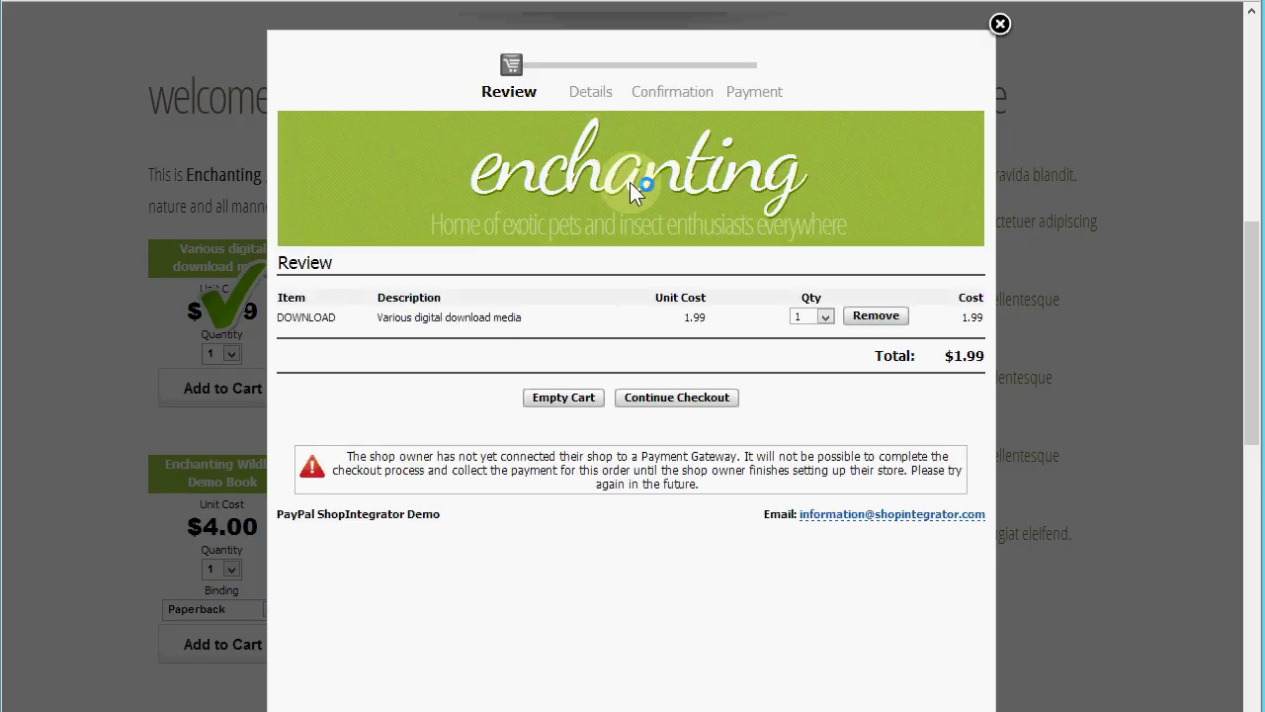
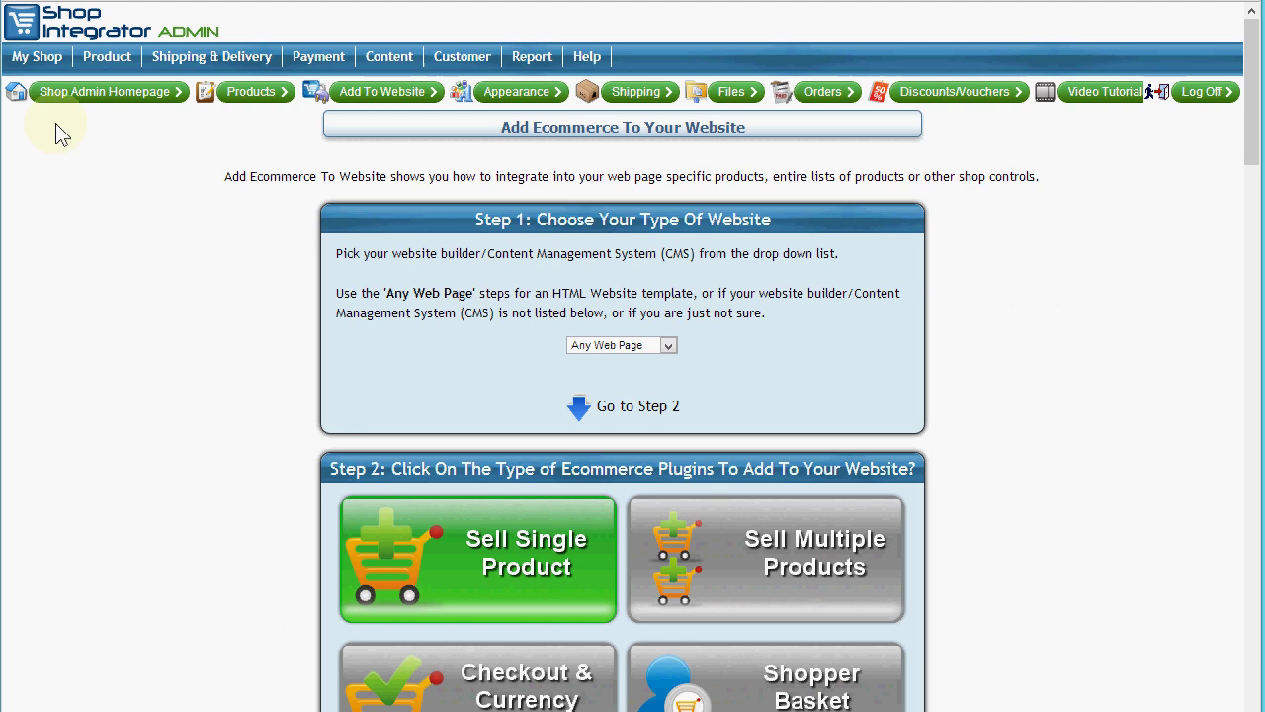
Open the Payment Gateway Manager from the shop admin homepage and review the available payment methods and assigned PayPal details.
click(73, 99)
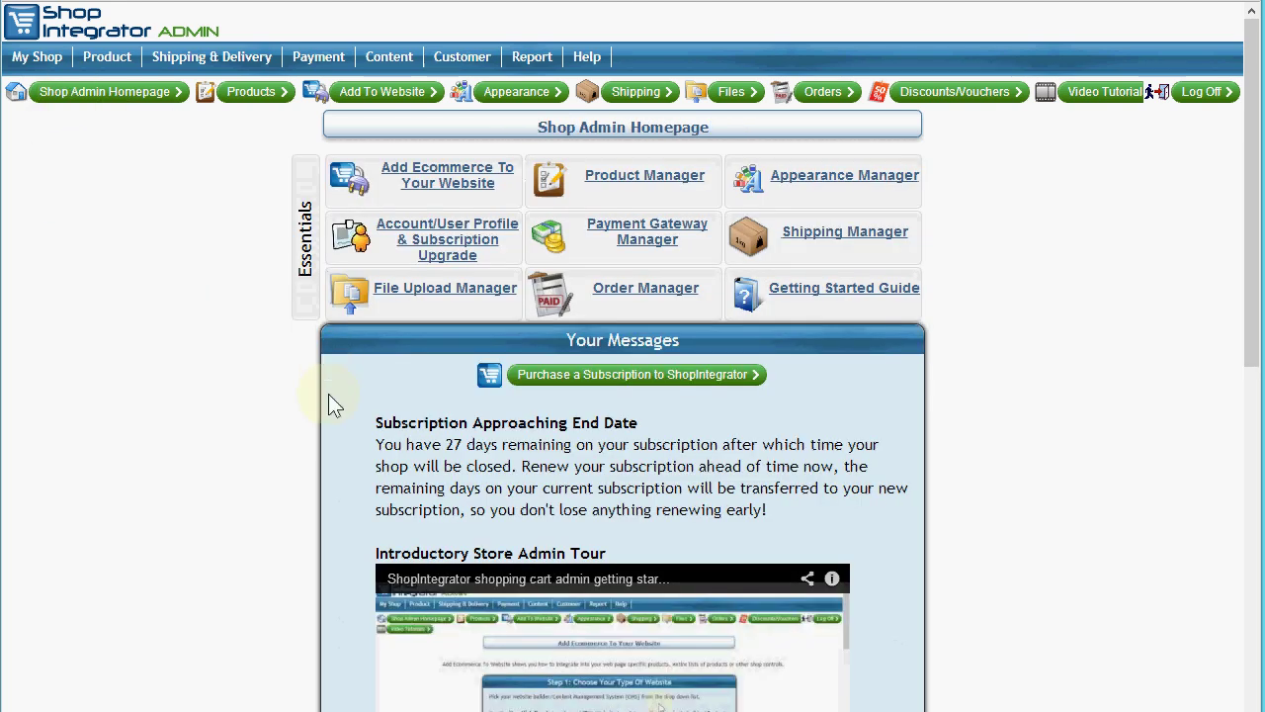
click(656, 239)
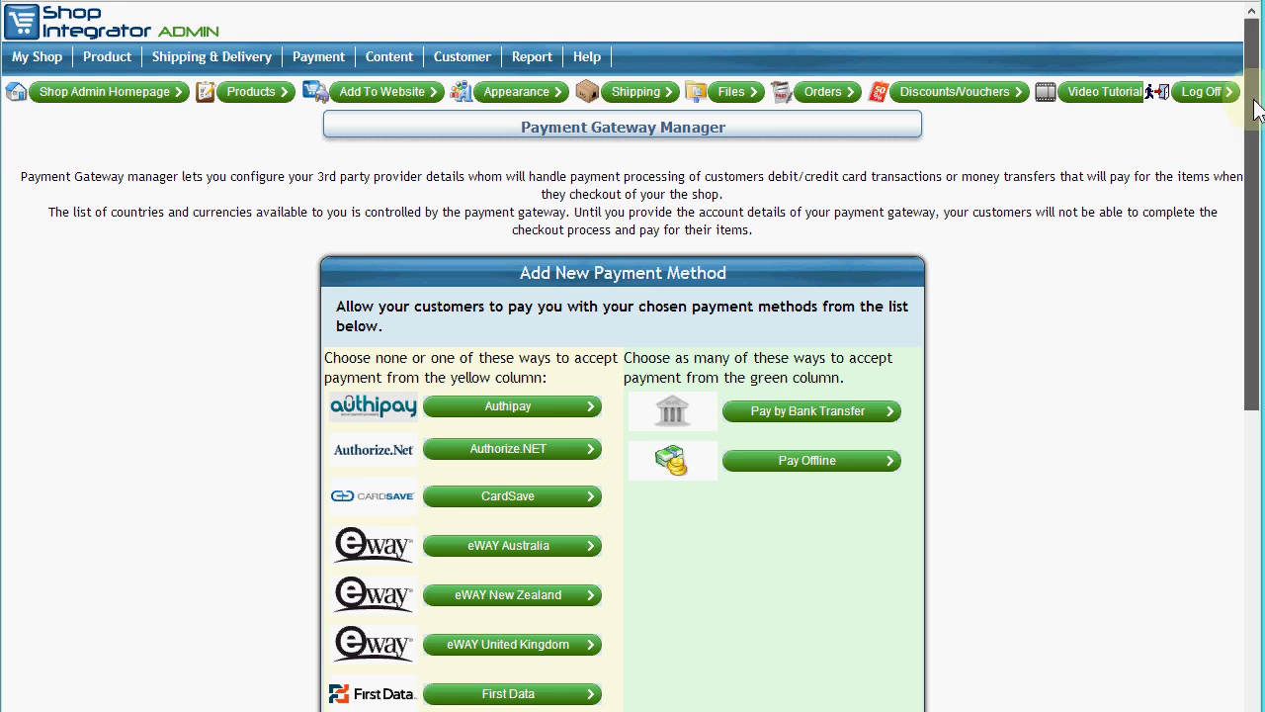
drag(1255, 107, 1236, 500)
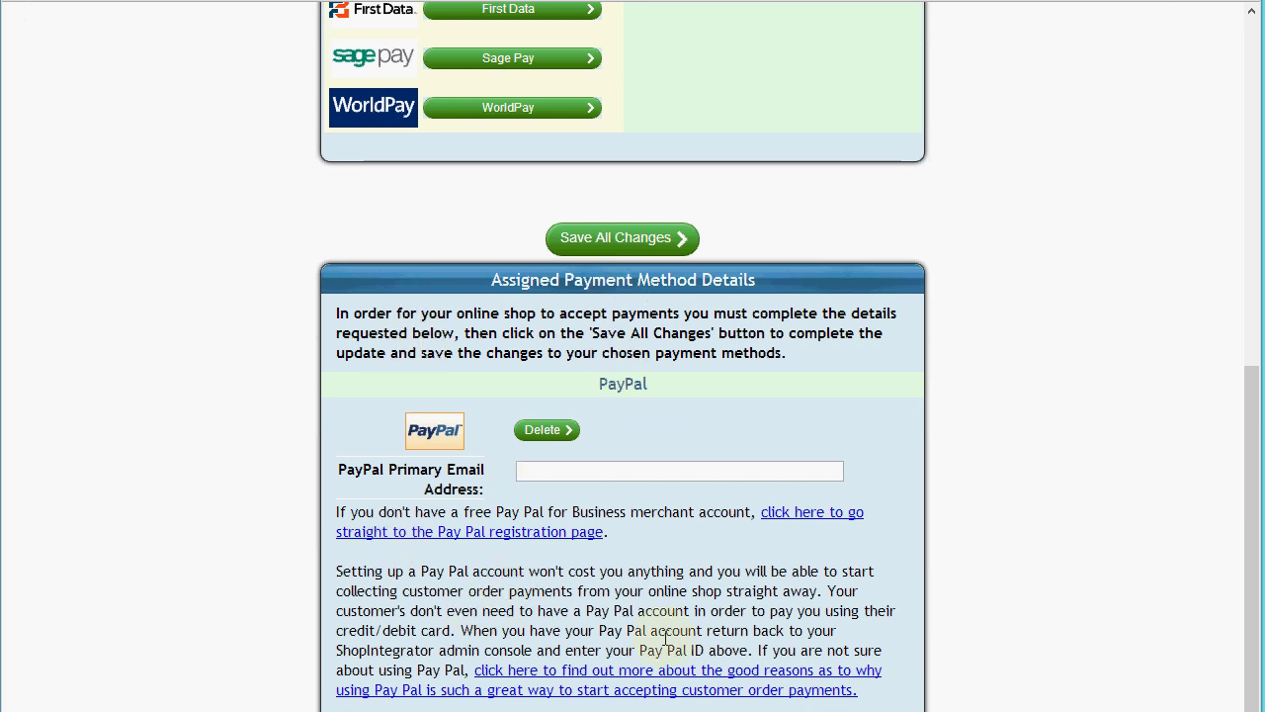
drag(1251, 534, 1255, 294)
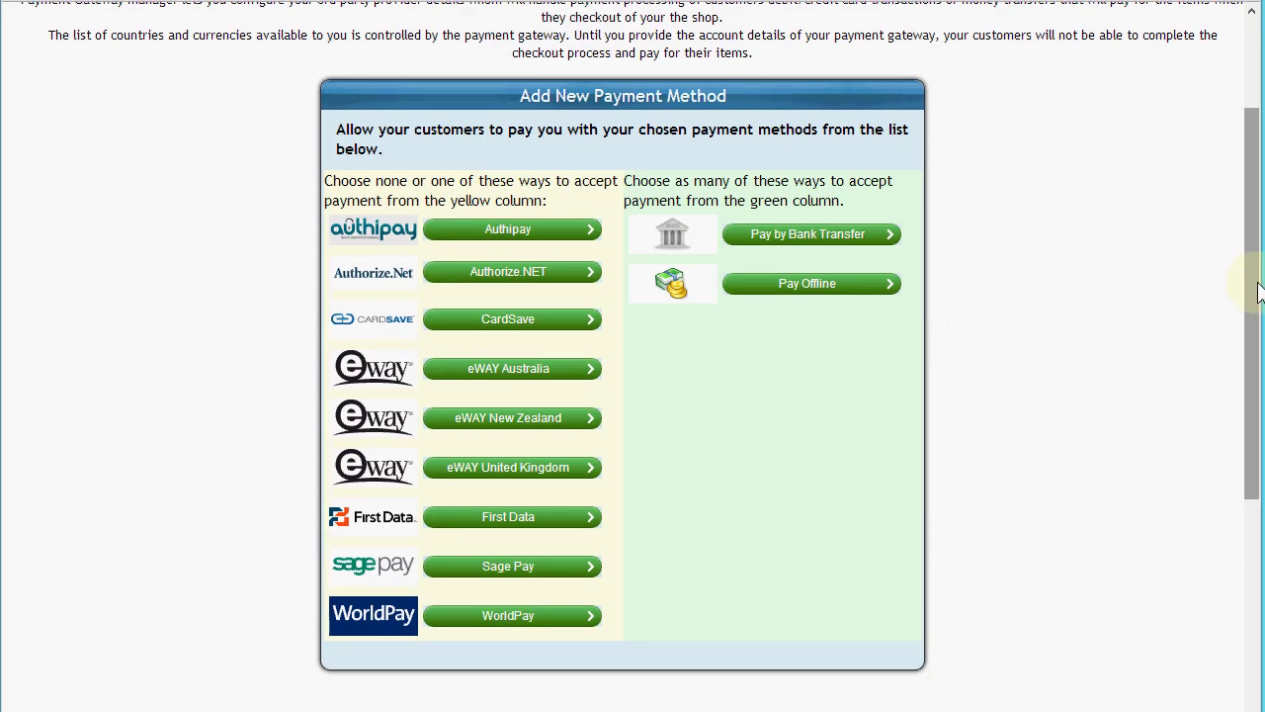
drag(1258, 283, 1256, 386)
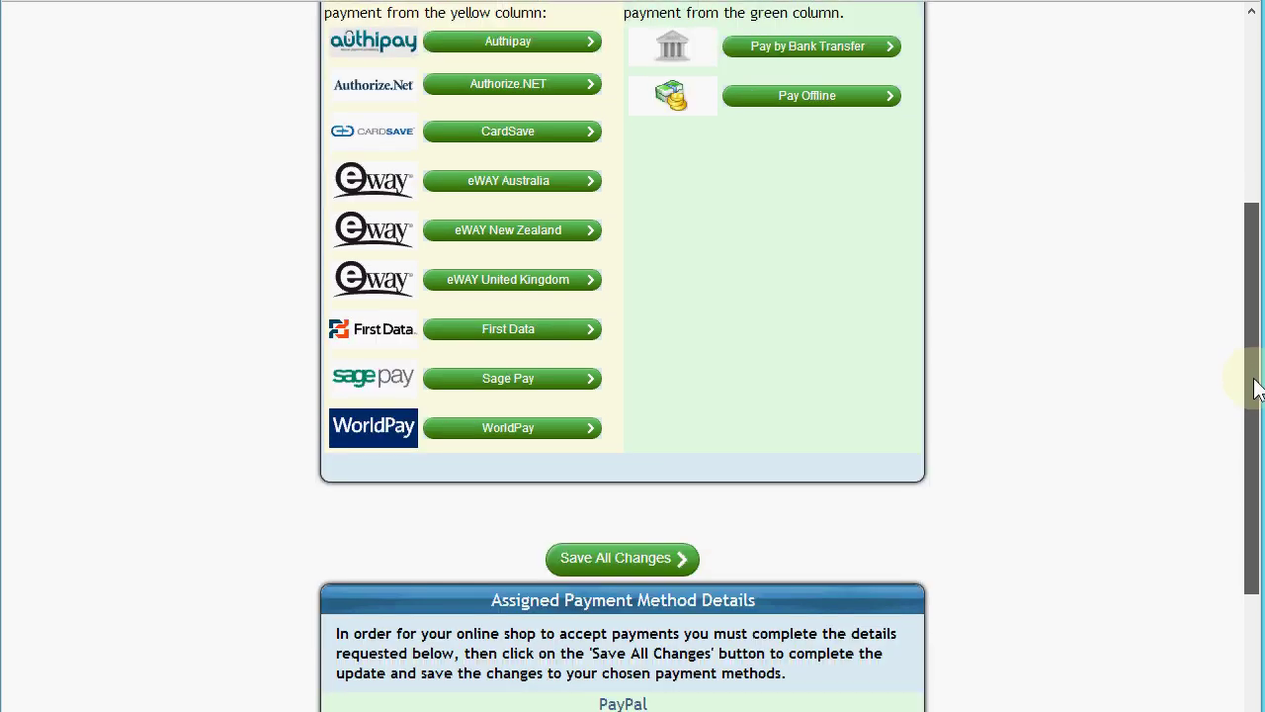
drag(1255, 387, 1236, 556)
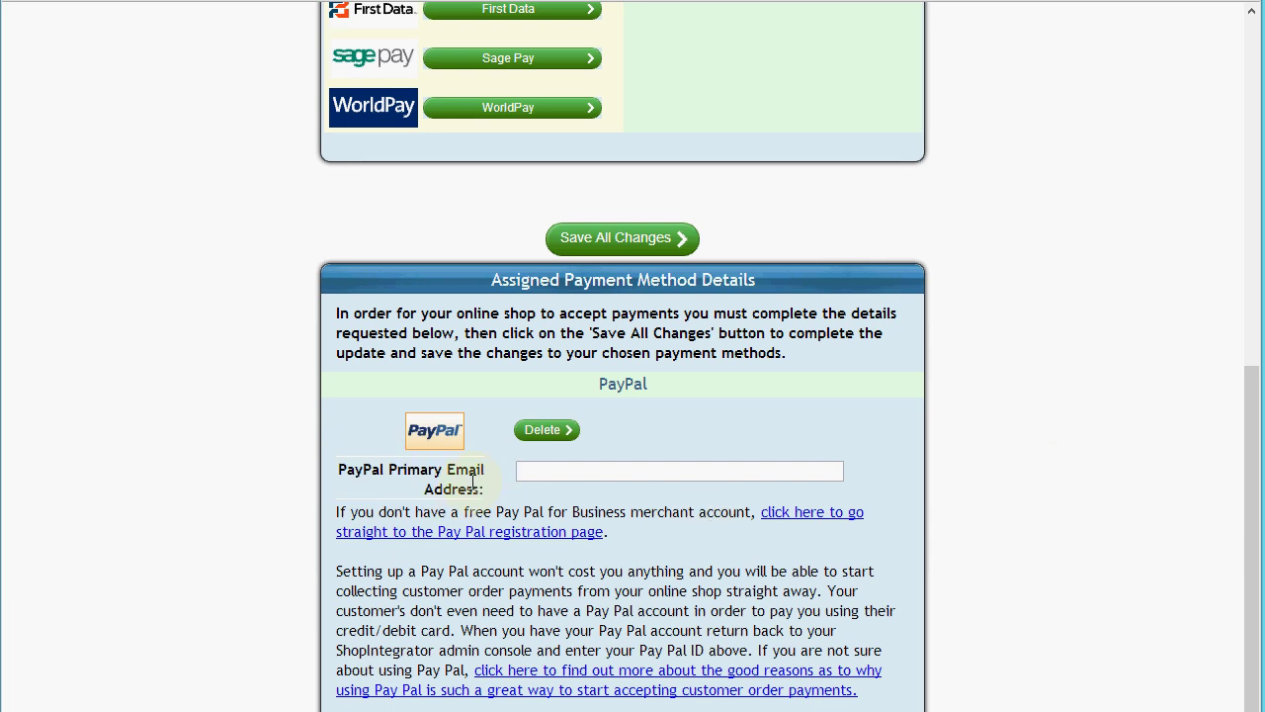
Paste the merchant's e-mail as the PayPal primary email address and save all payment method changes.
click(535, 471)
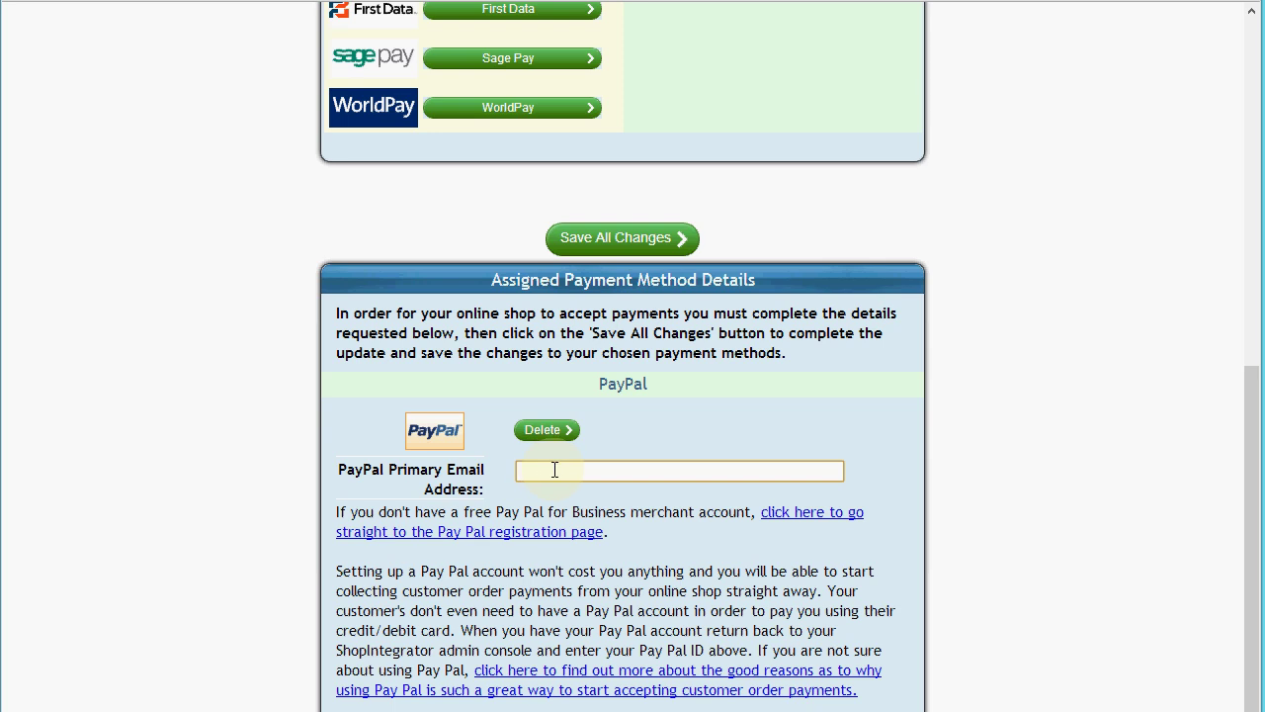
right_click(555, 473)
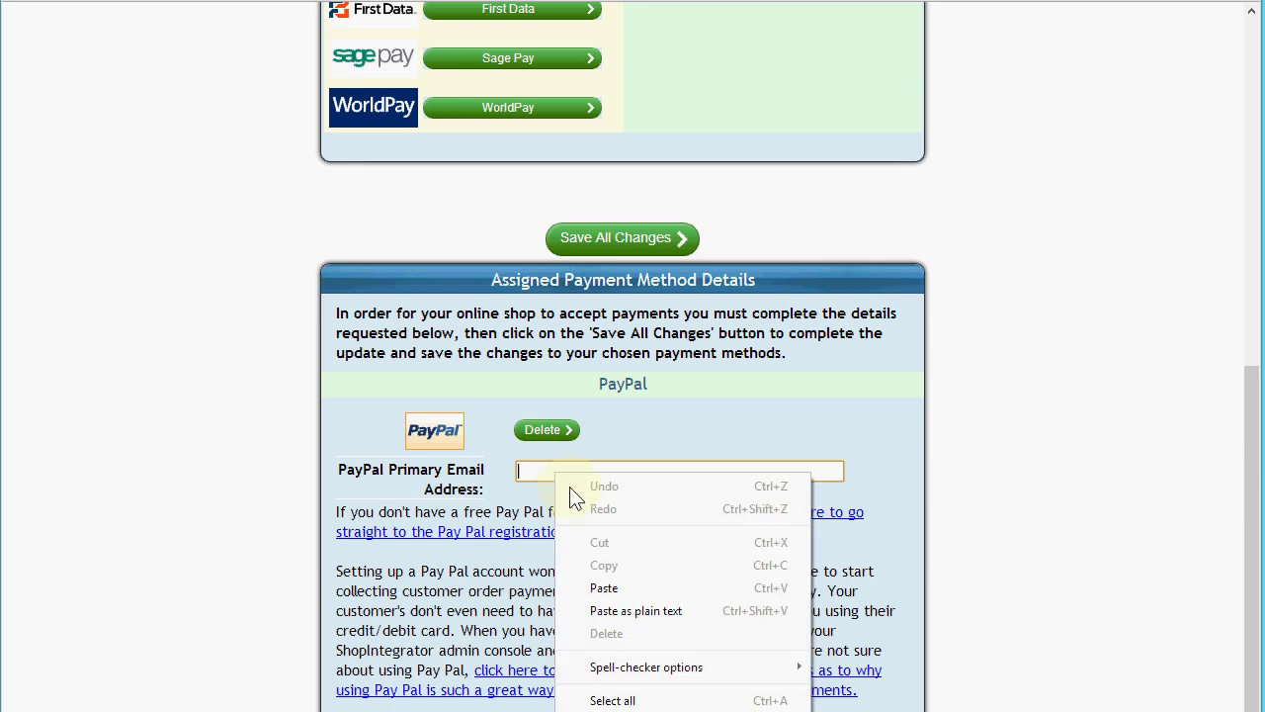
click(604, 587)
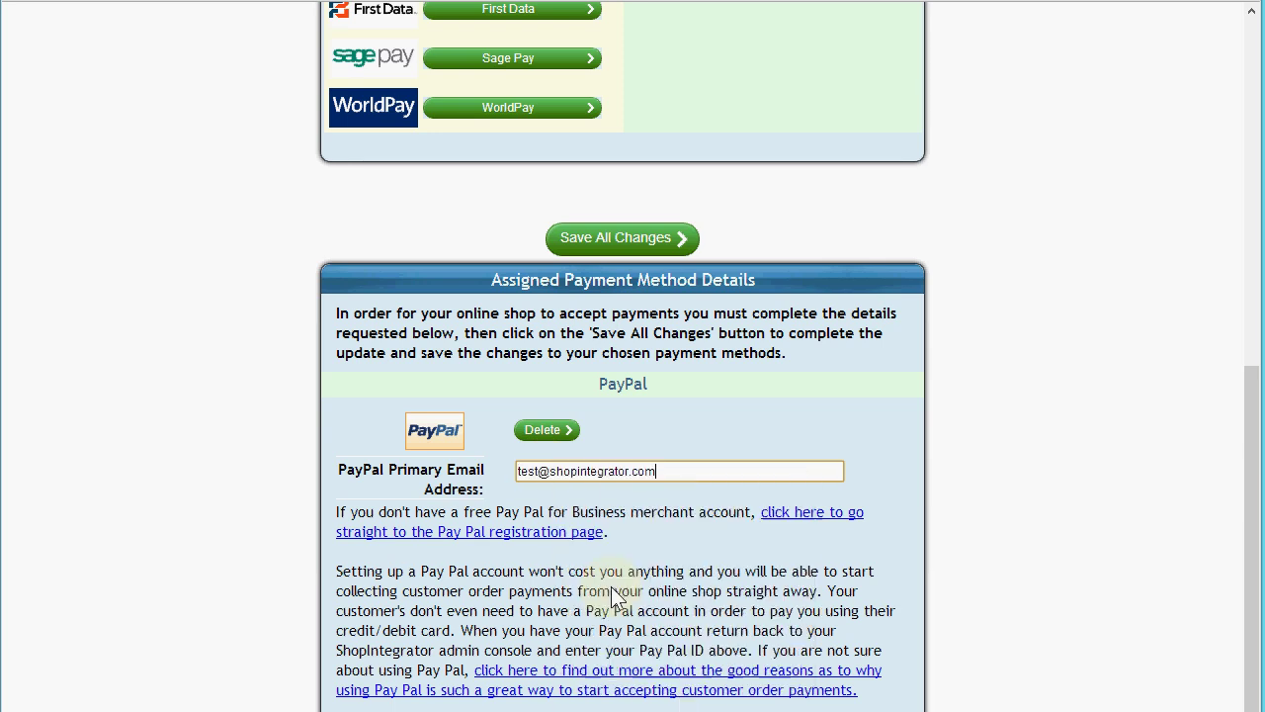
click(647, 242)
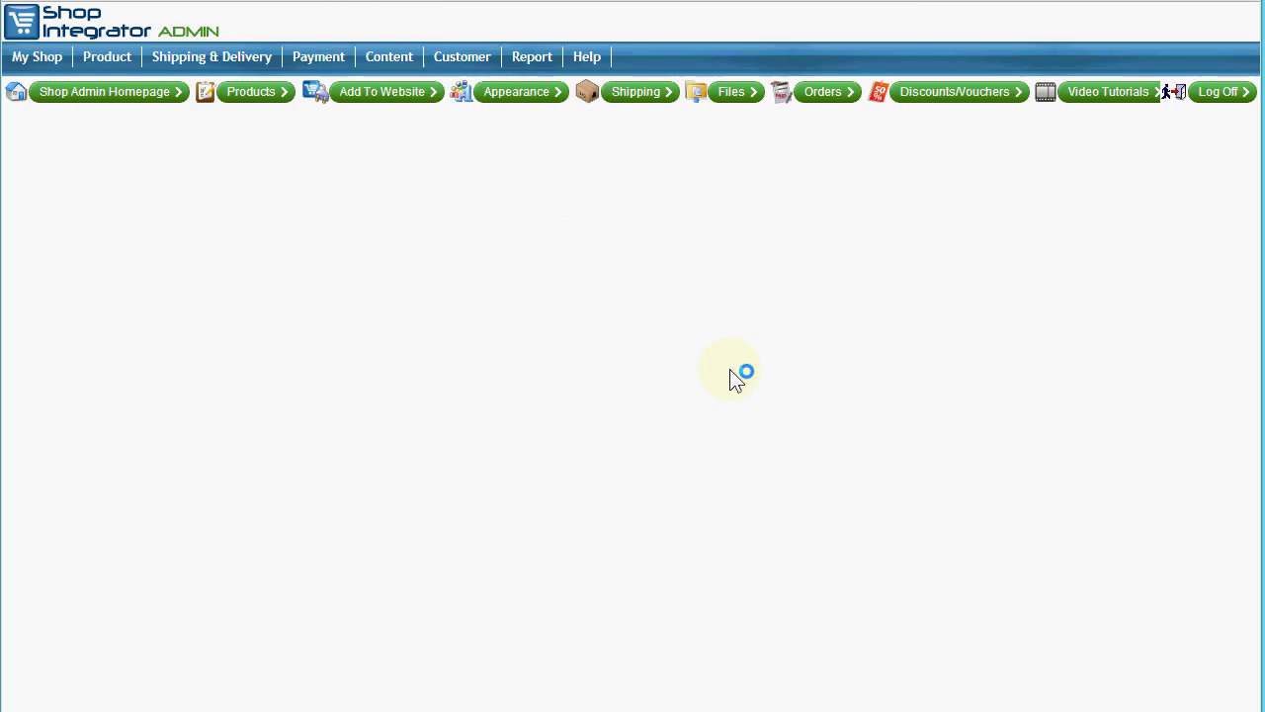
Return to the Enchanting website, reopen the cart and continue to checkout with the download product.
scroll(274, 206, down, 8)
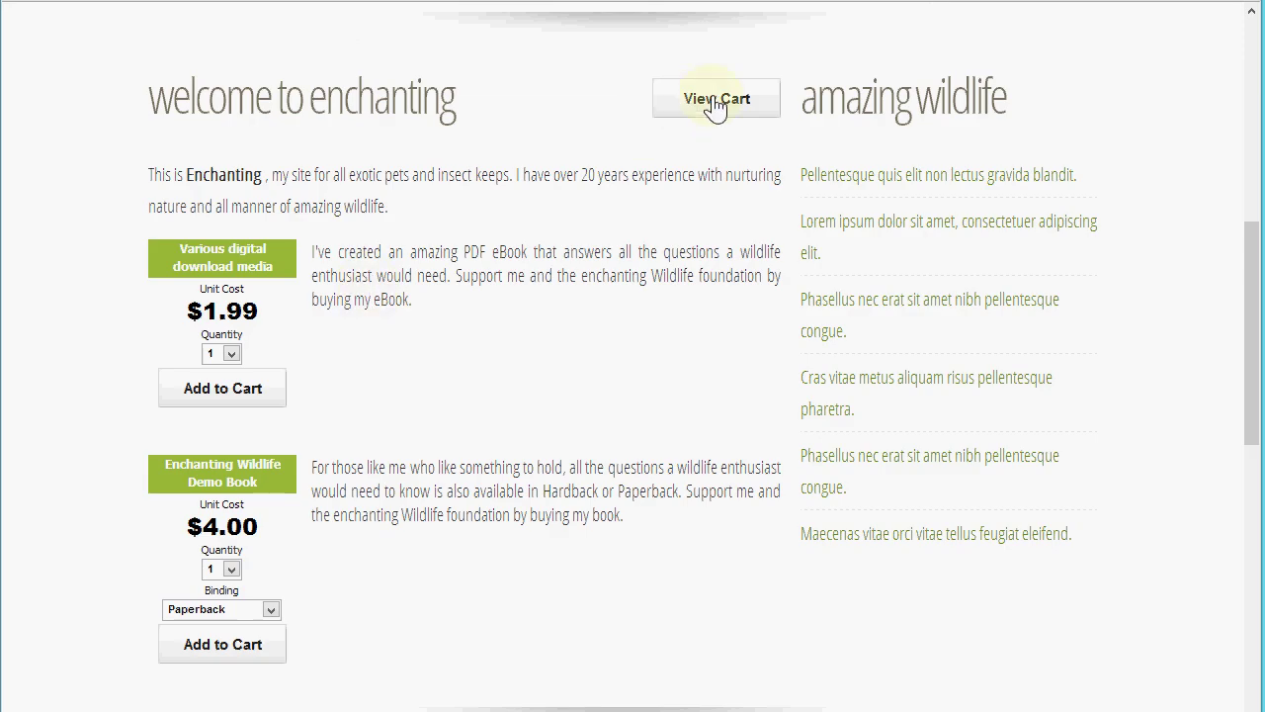
click(715, 102)
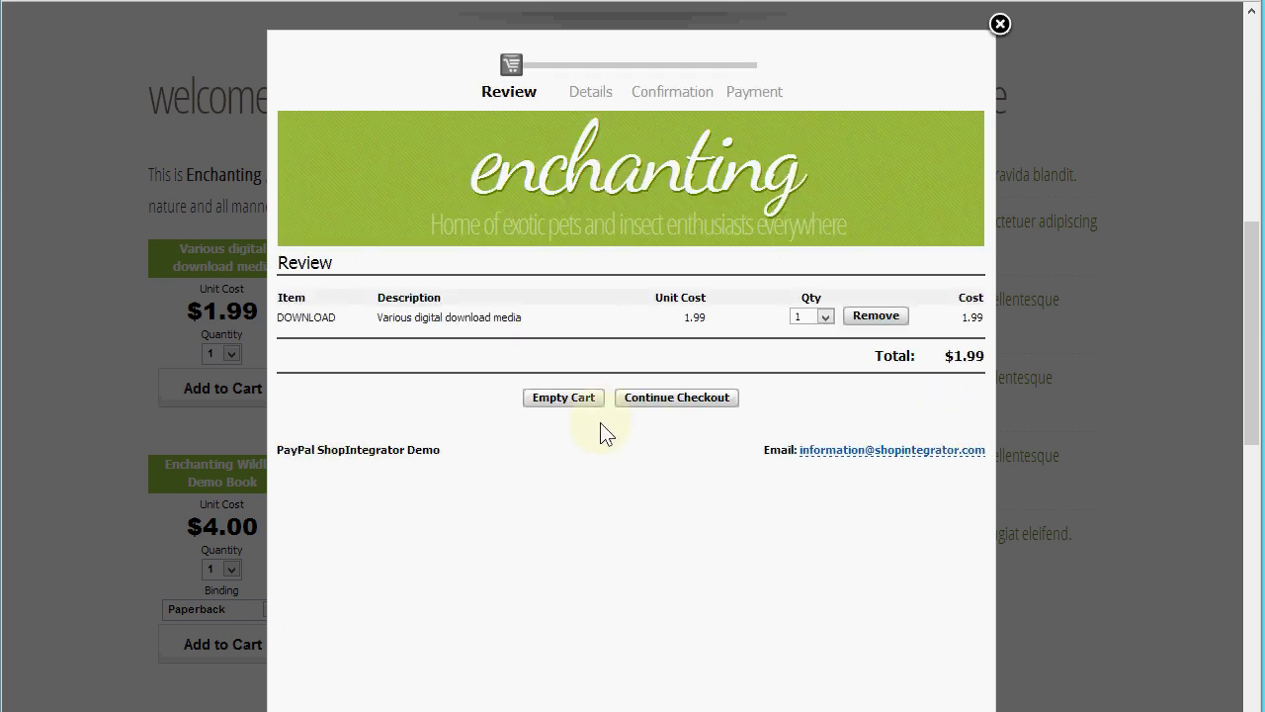
click(677, 398)
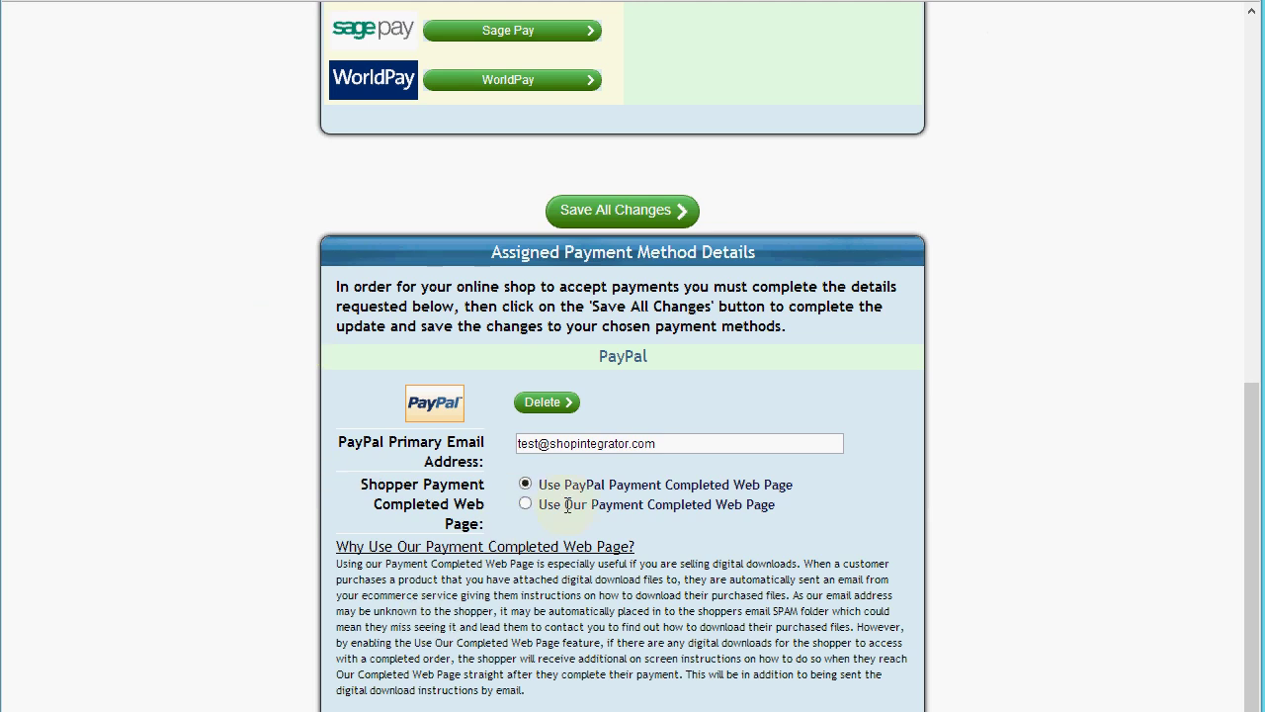
Set the PayPal shopper page to Use Our Payment Completed Web Page and review the instructions for obtaining the PayPal Identity Token.
drag(612, 505, 784, 508)
drag(587, 507, 540, 506)
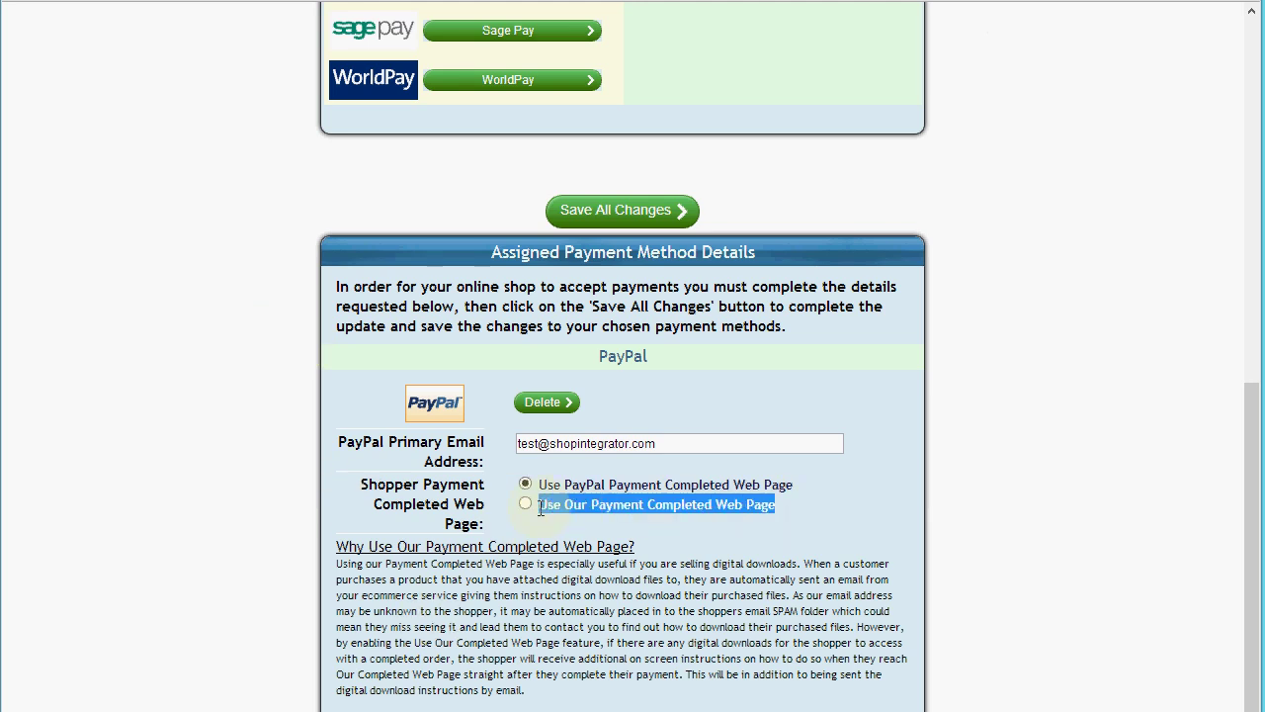
click(547, 520)
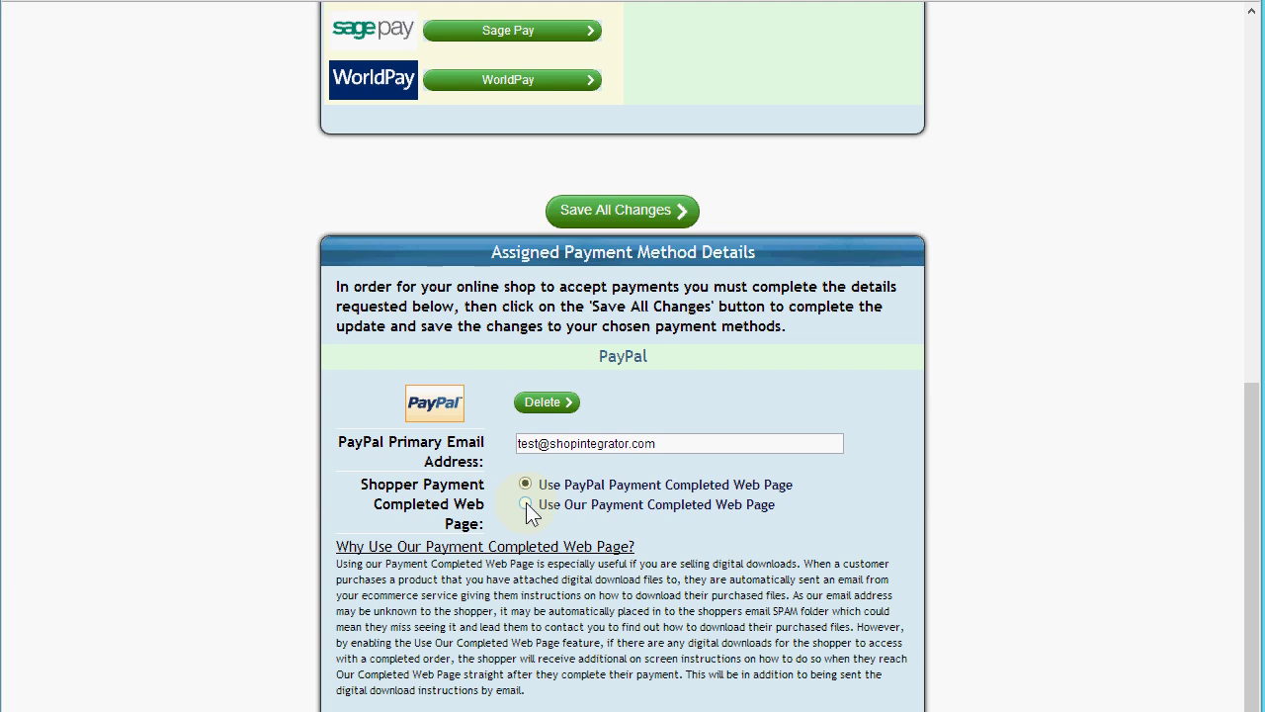
click(524, 504)
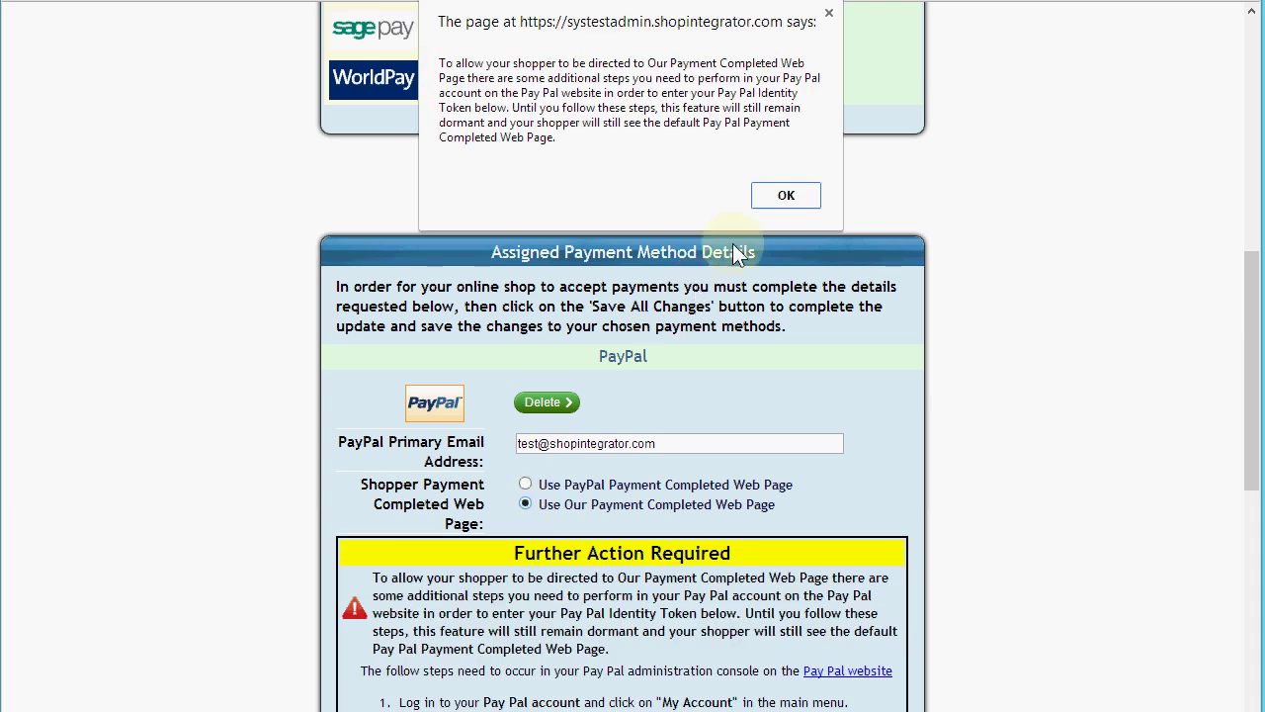
click(788, 196)
drag(1251, 359, 1227, 604)
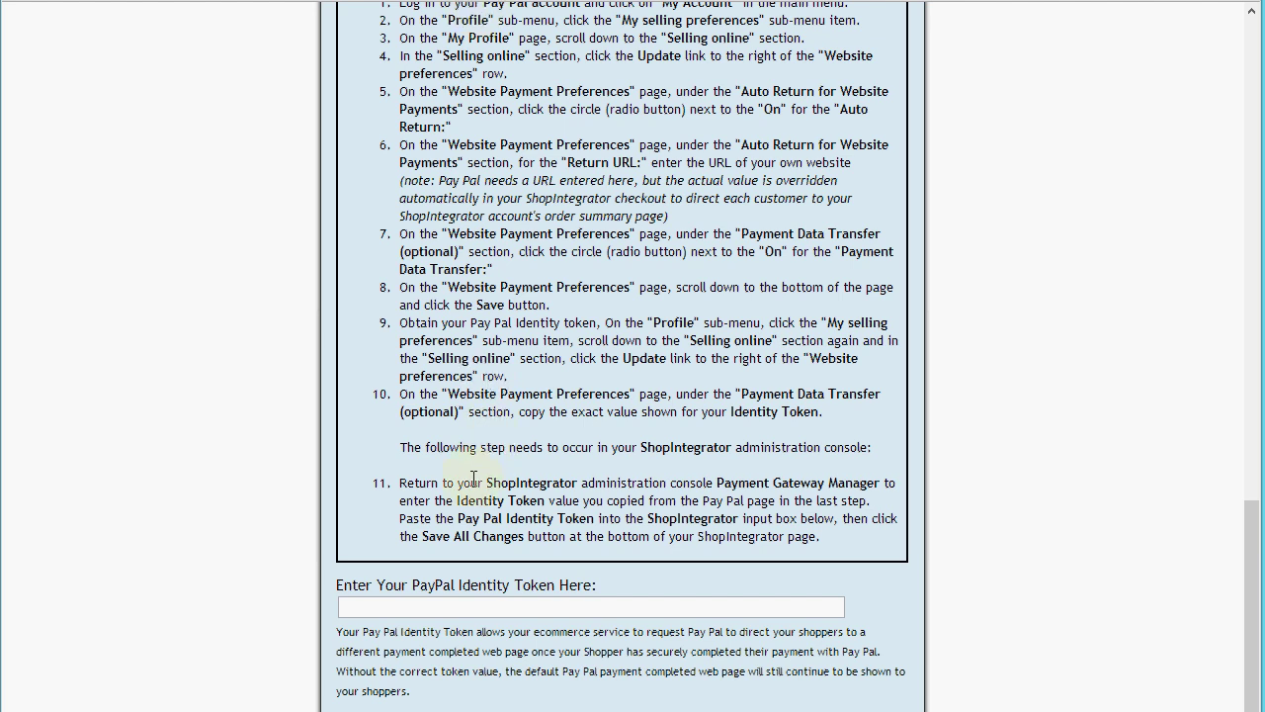
click(407, 605)
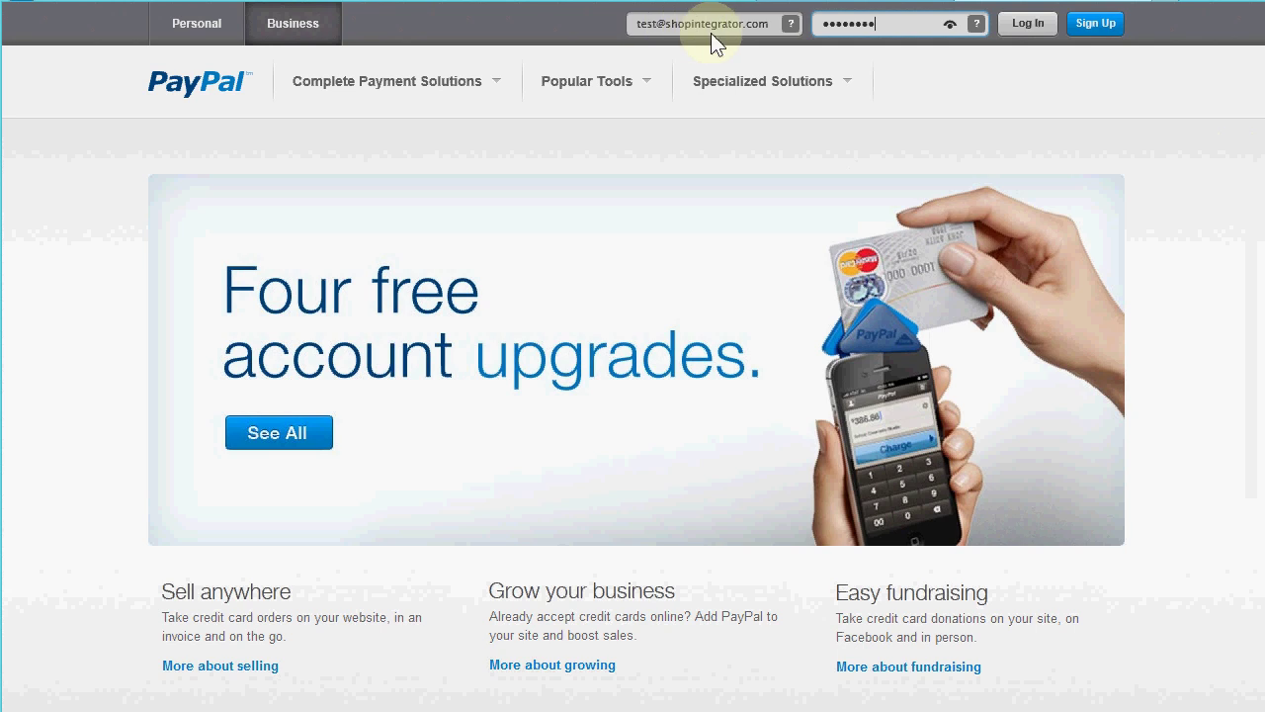
Log in to the PayPal account and find Website preferences under the profile's selling tools.
click(1026, 25)
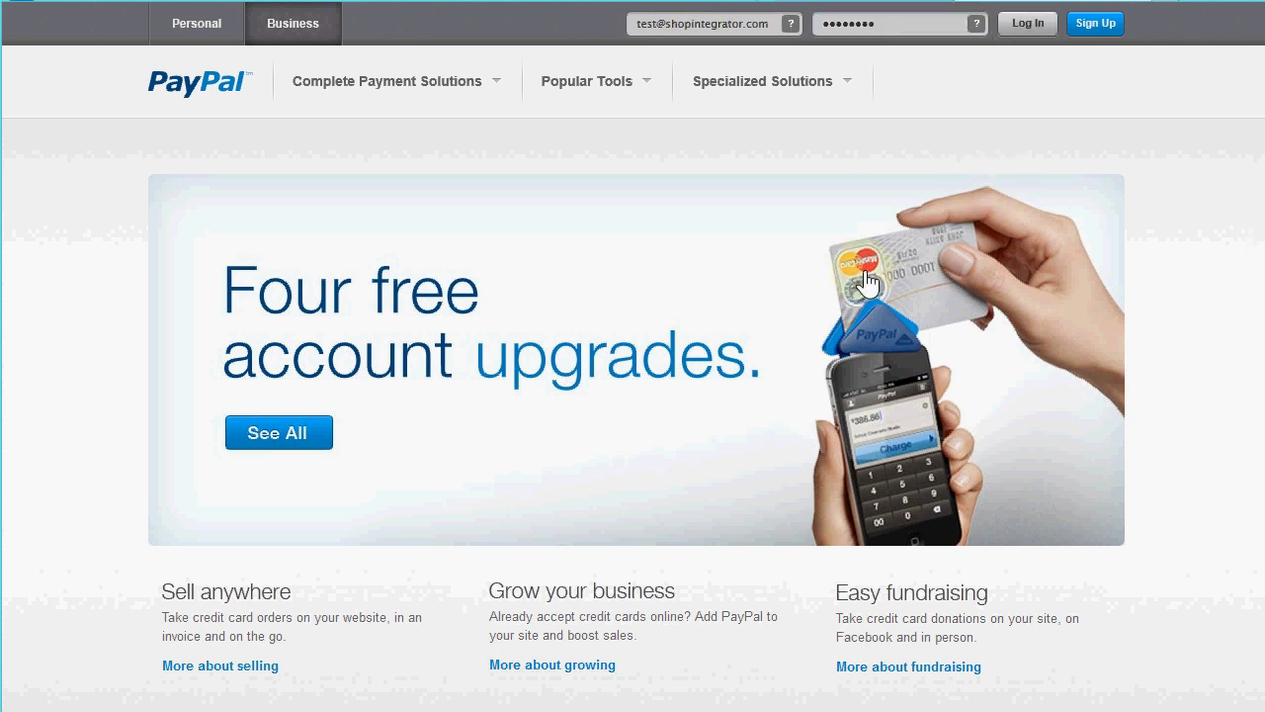
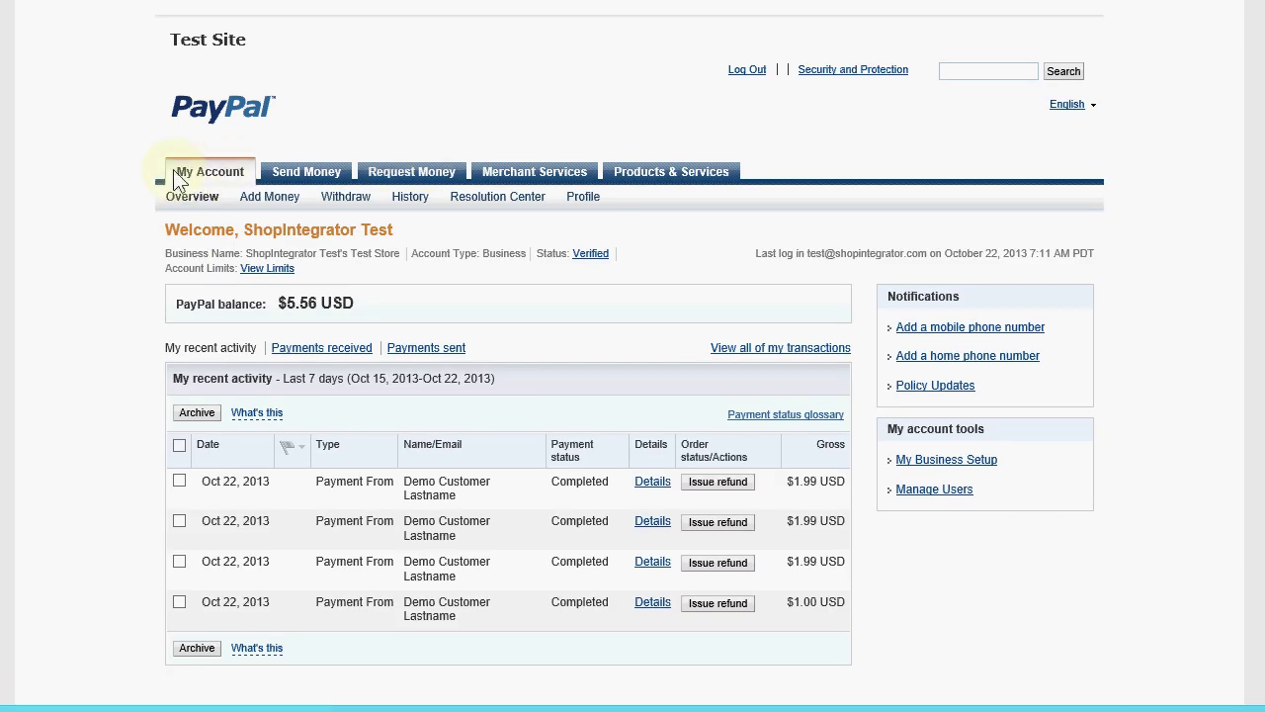
click(583, 201)
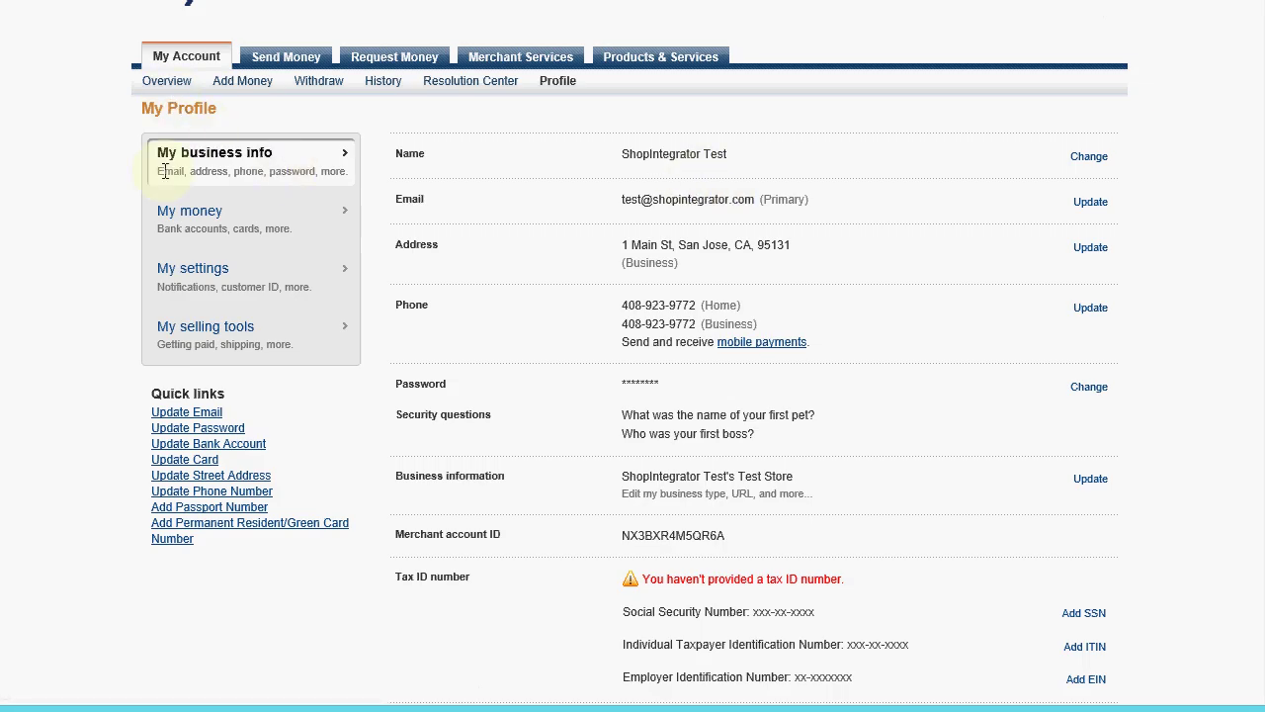
click(186, 333)
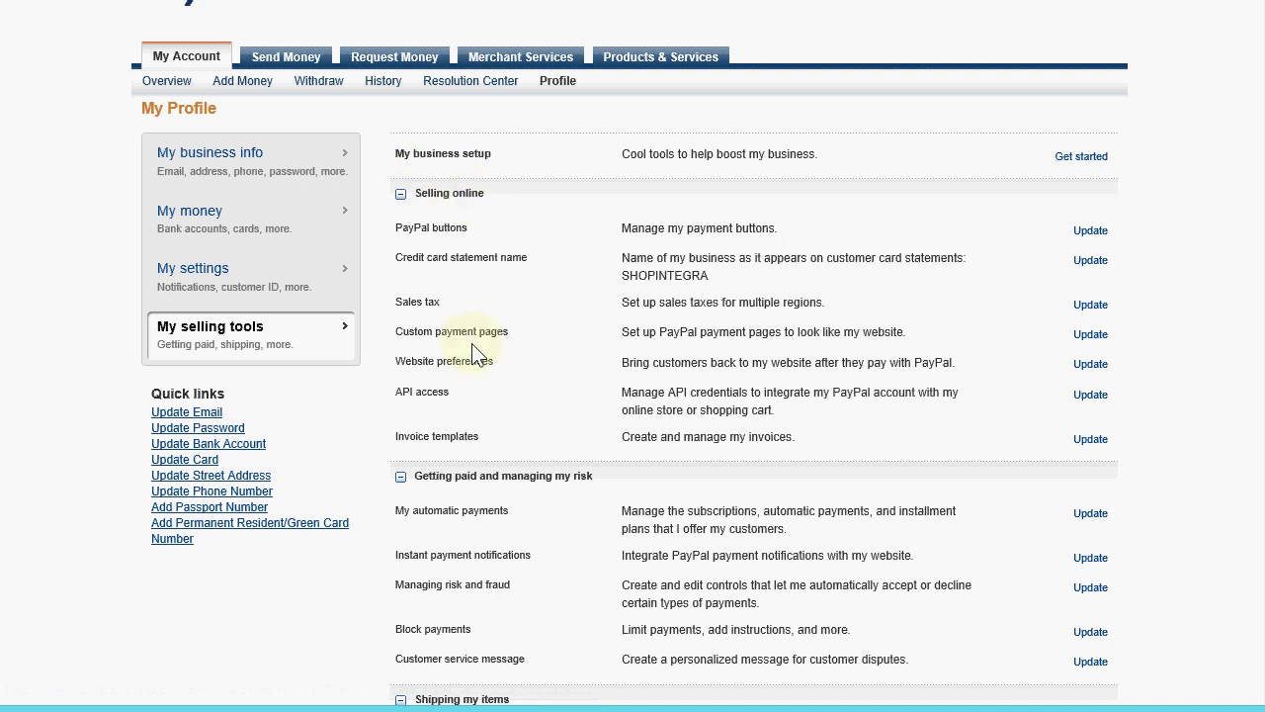
drag(396, 361, 502, 360)
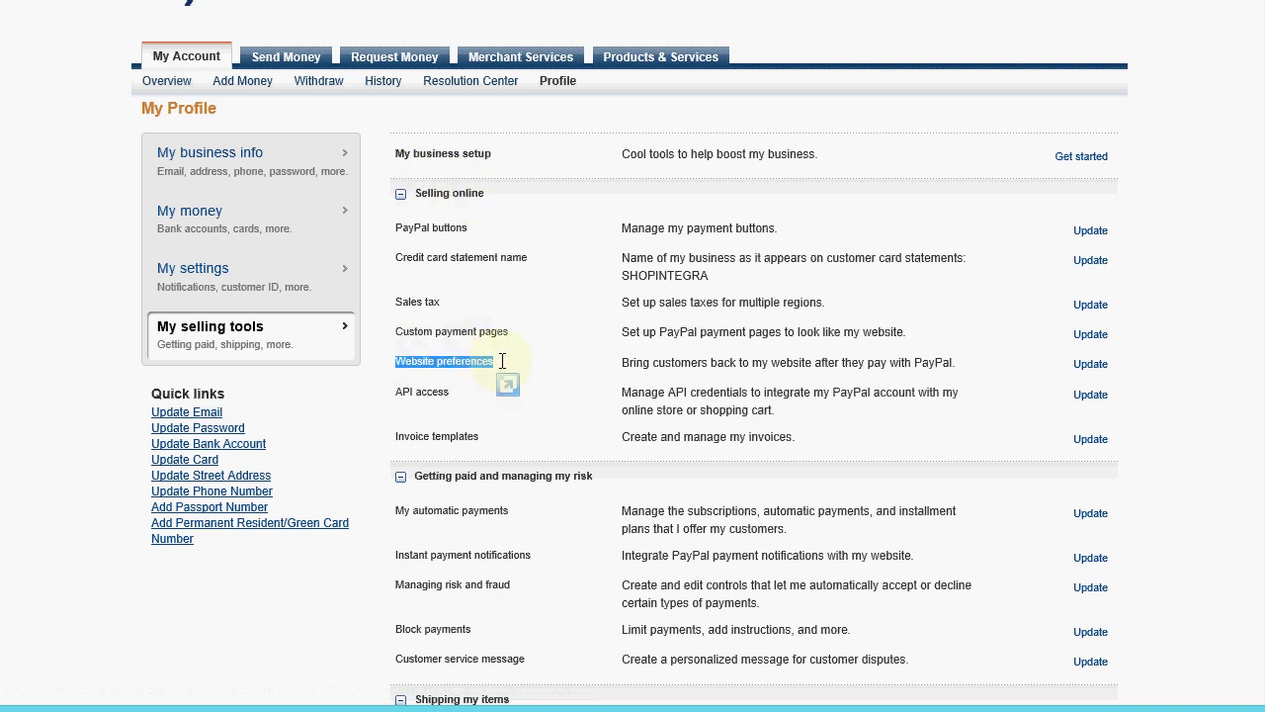
click(476, 368)
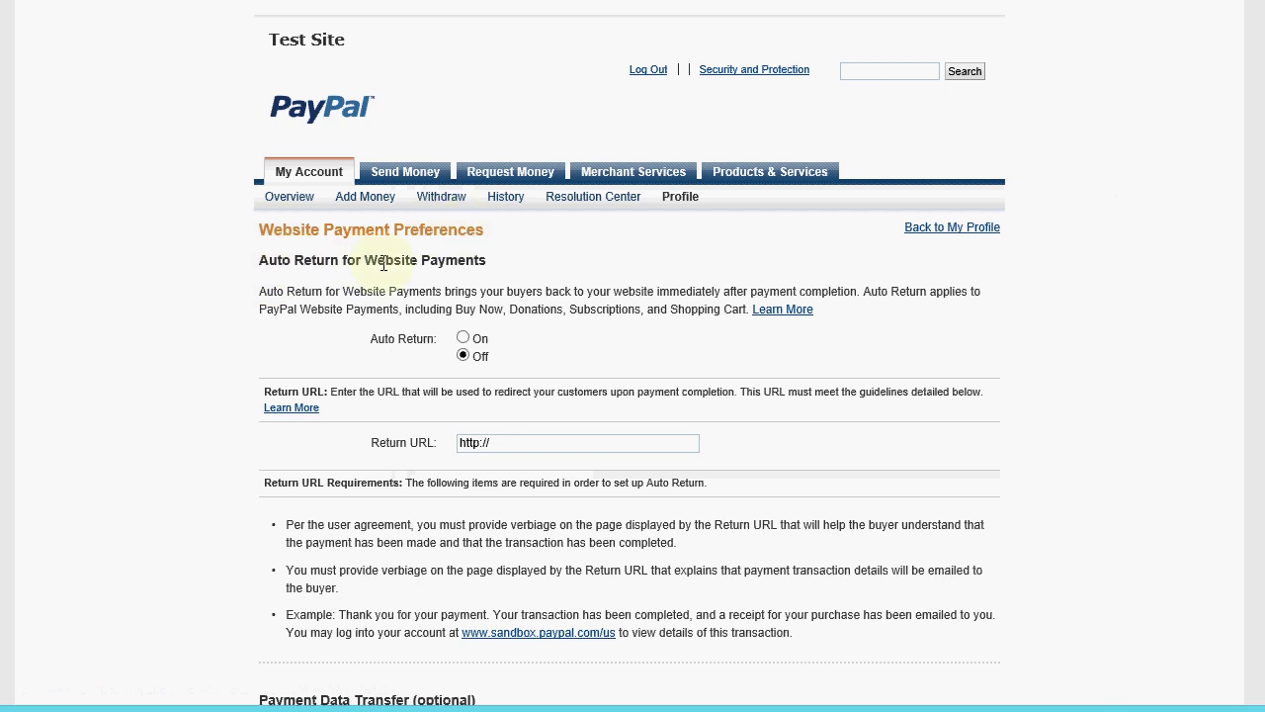
click(463, 338)
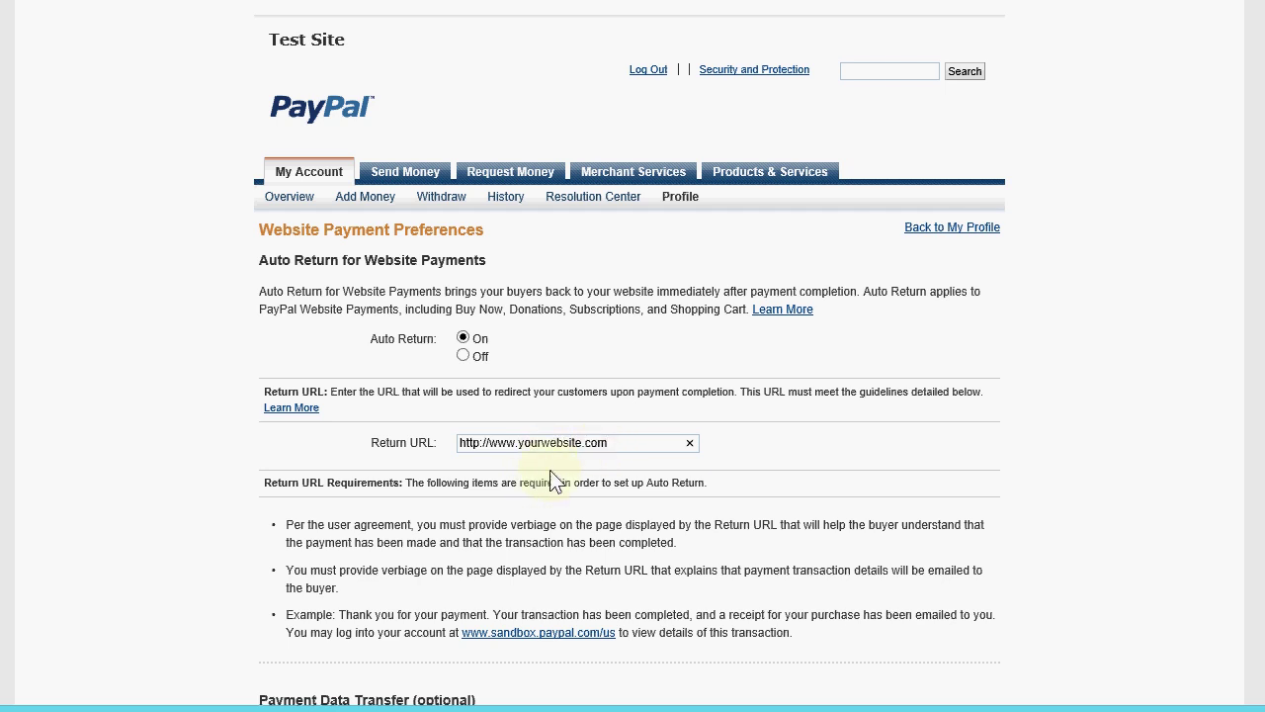
click(418, 455)
scroll(1253, 192, down, 2)
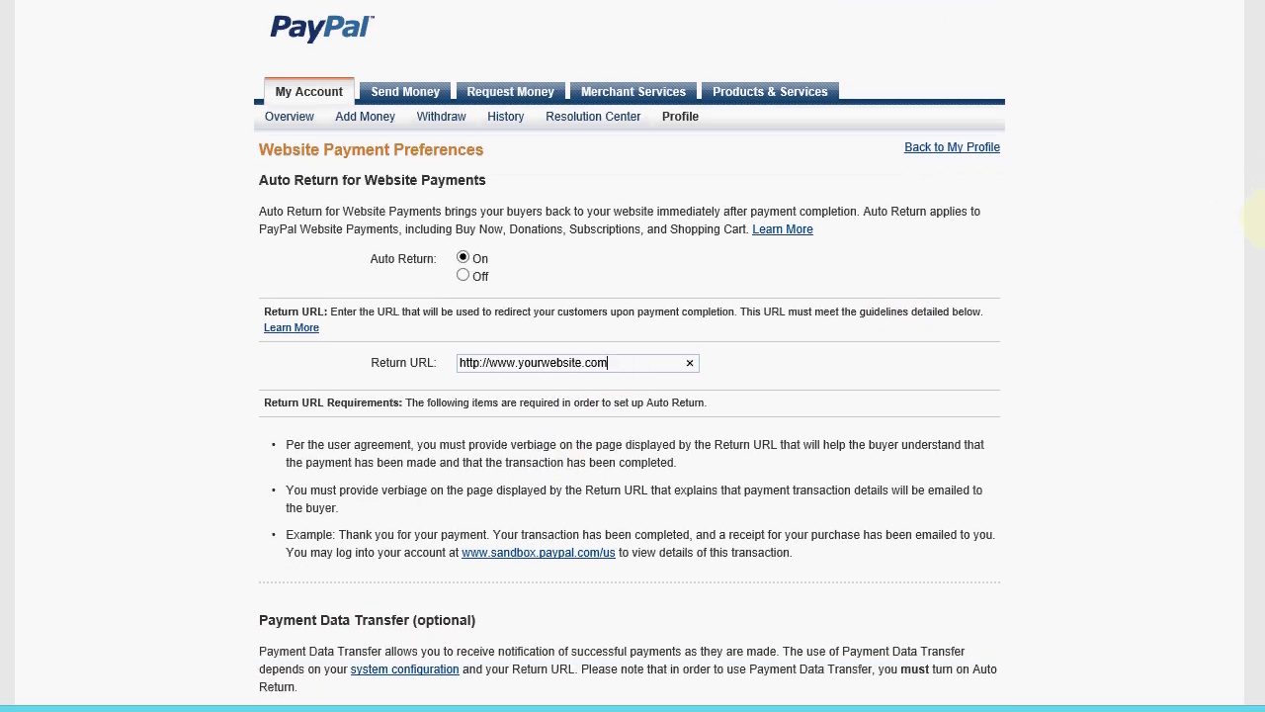
scroll(1255, 232, down, 1)
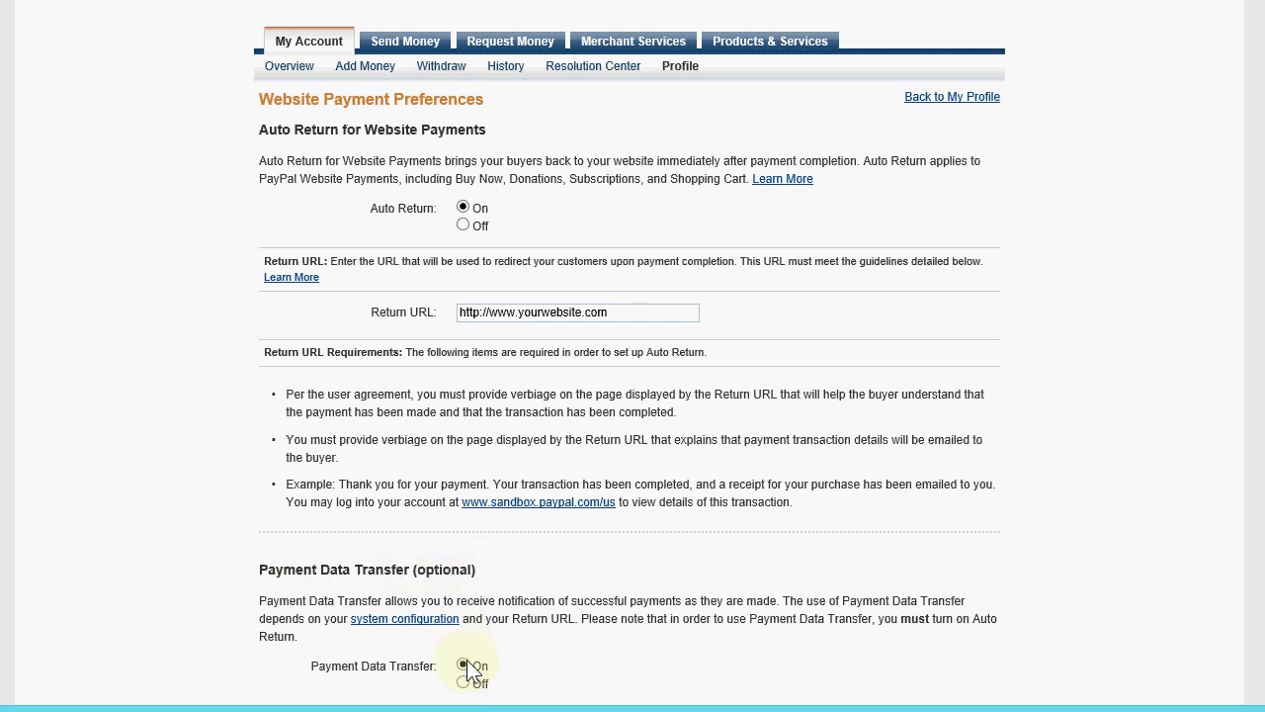
scroll(629, 356, down, 10)
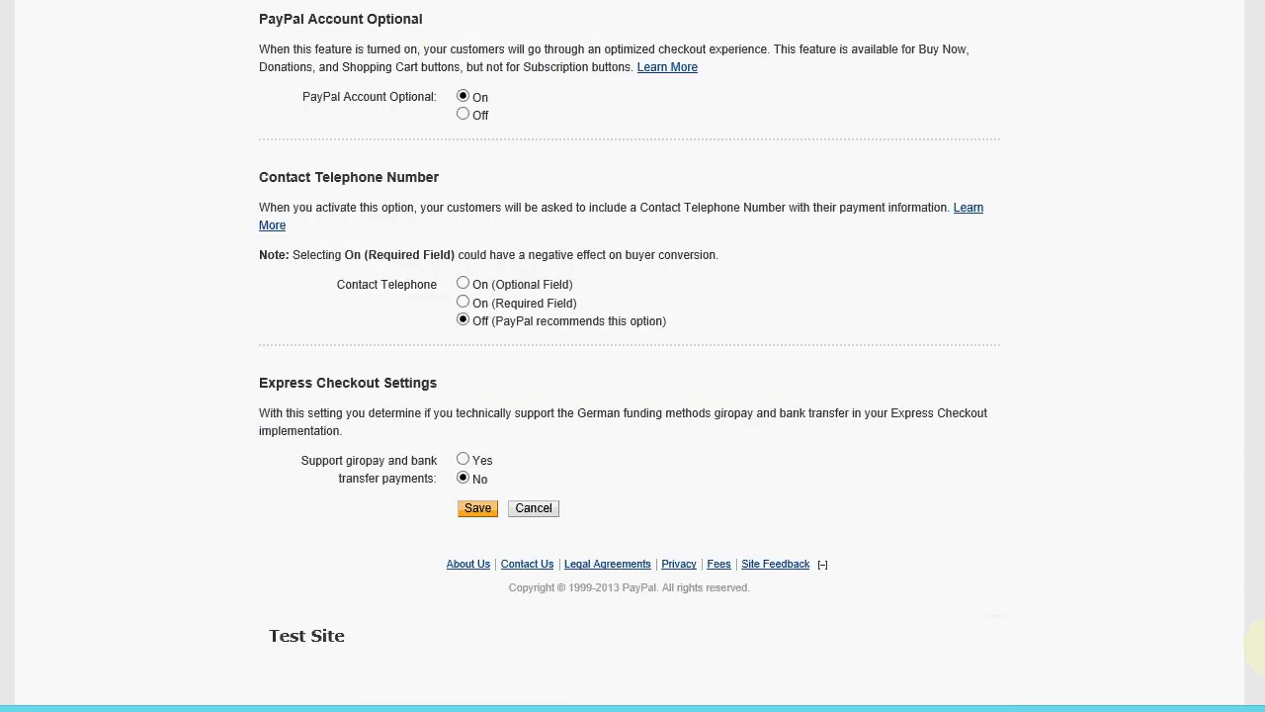
click(476, 508)
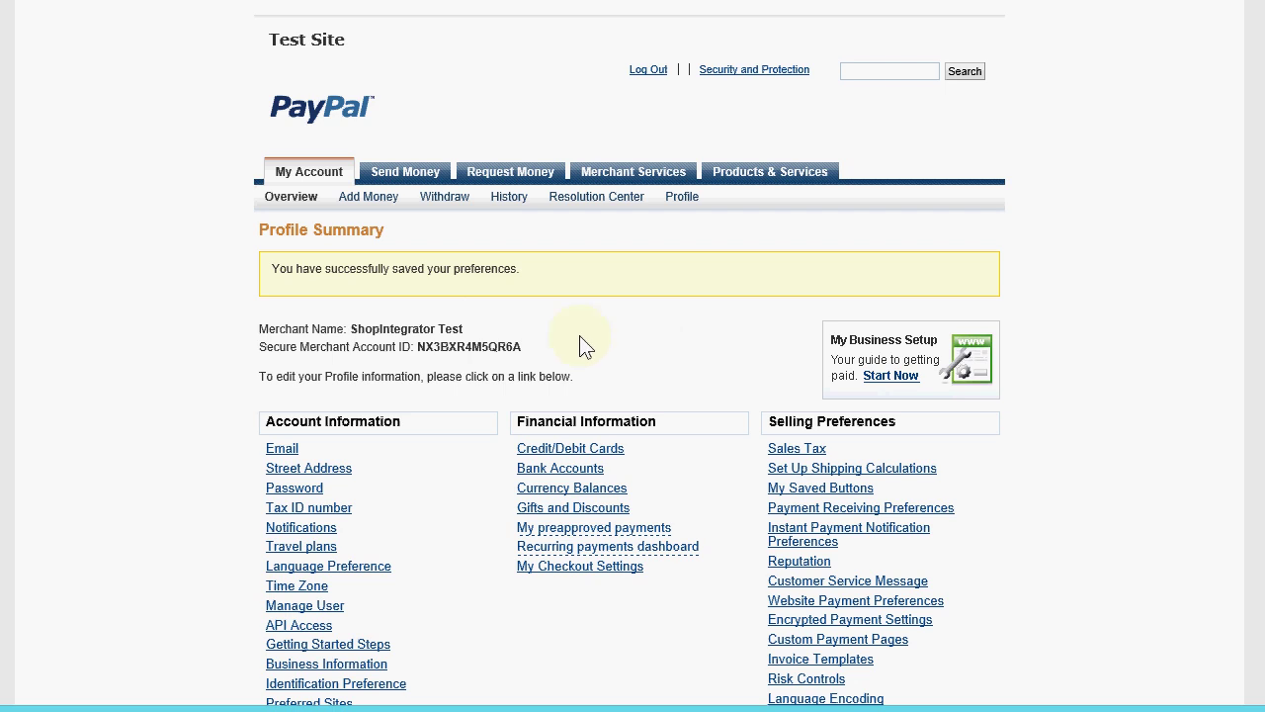
Reopen Website preferences under the PayPal profile's selling tools and copy the Identity Token from the Payment Data Transfer section.
mouse_move(680, 202)
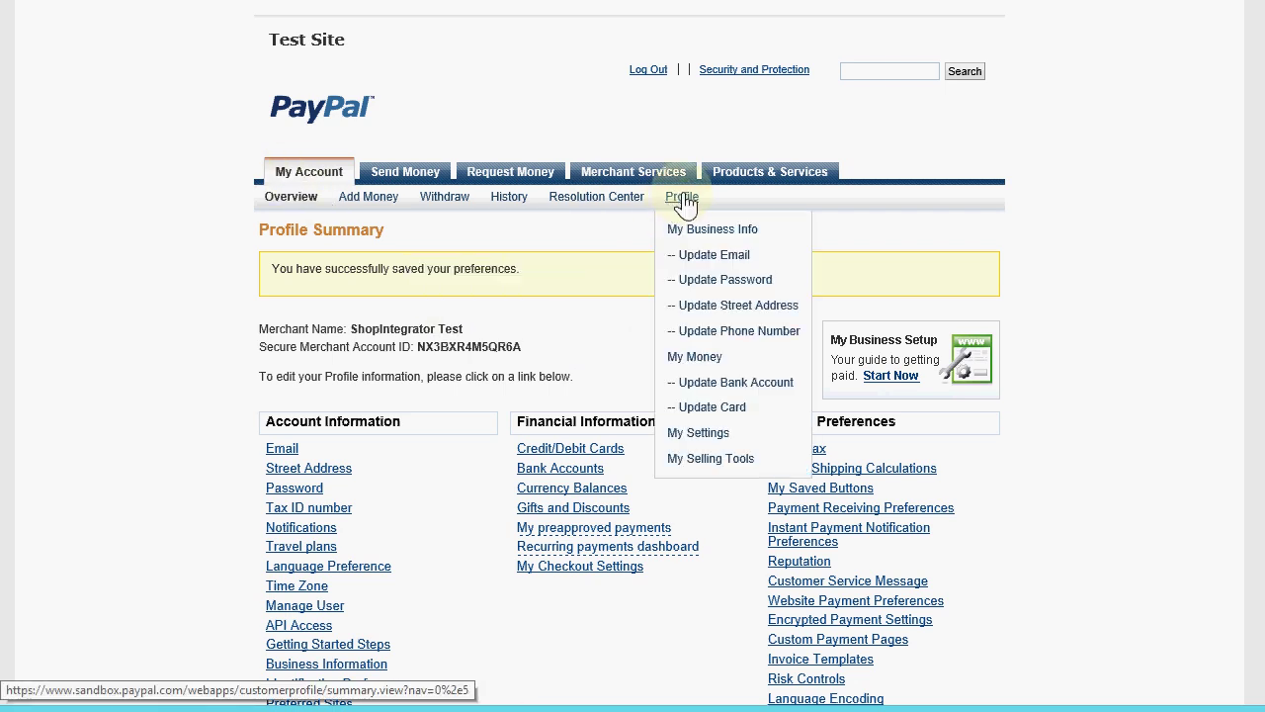
click(796, 227)
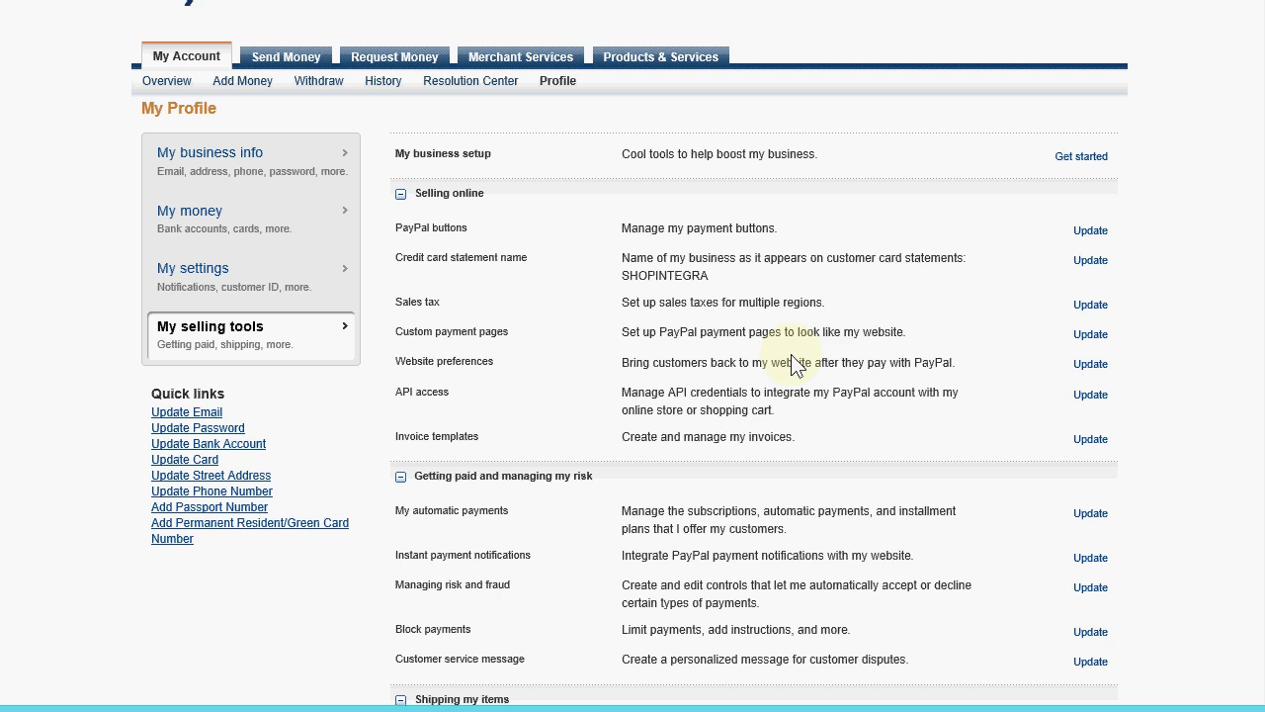
click(1048, 363)
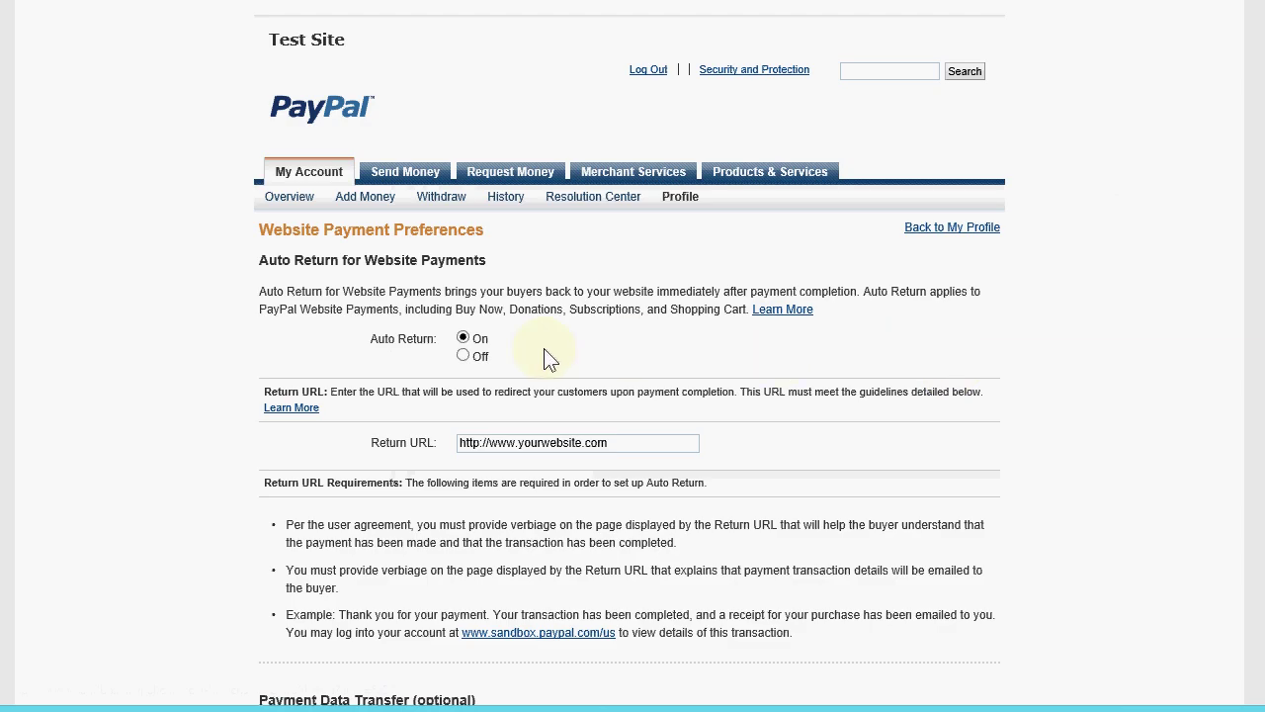
scroll(1251, 91, down, 3)
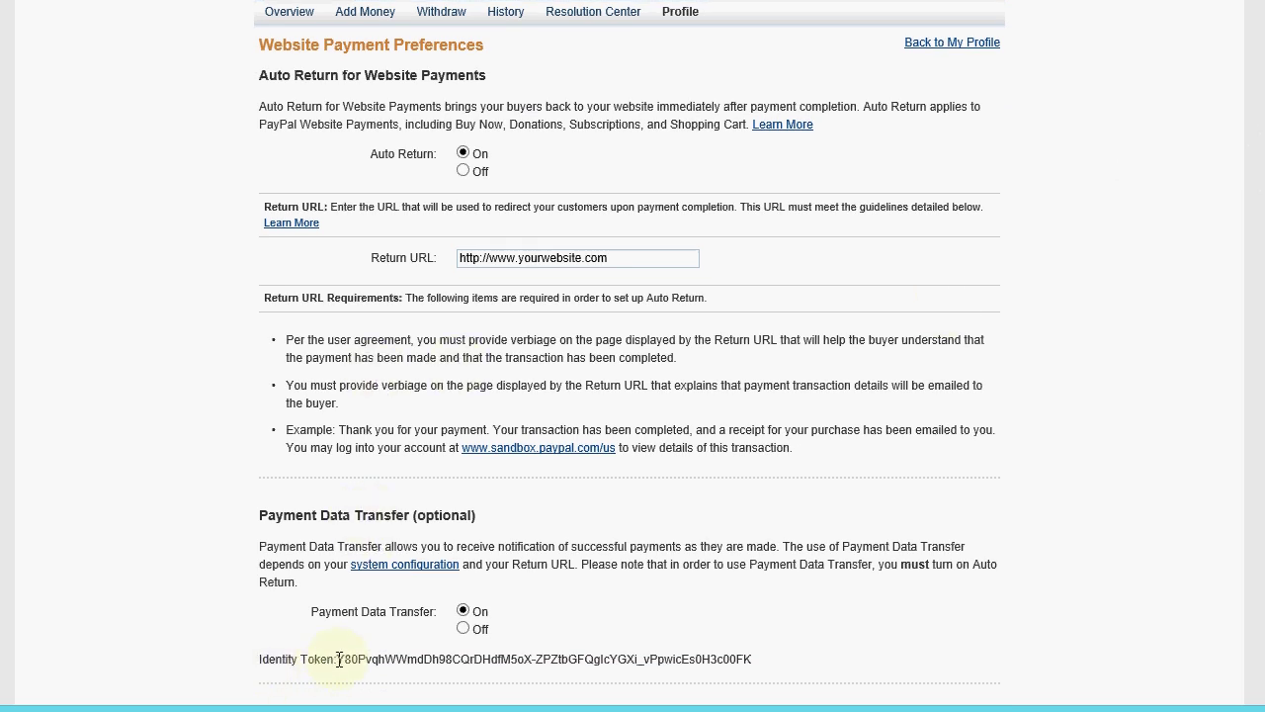
drag(339, 659, 721, 661)
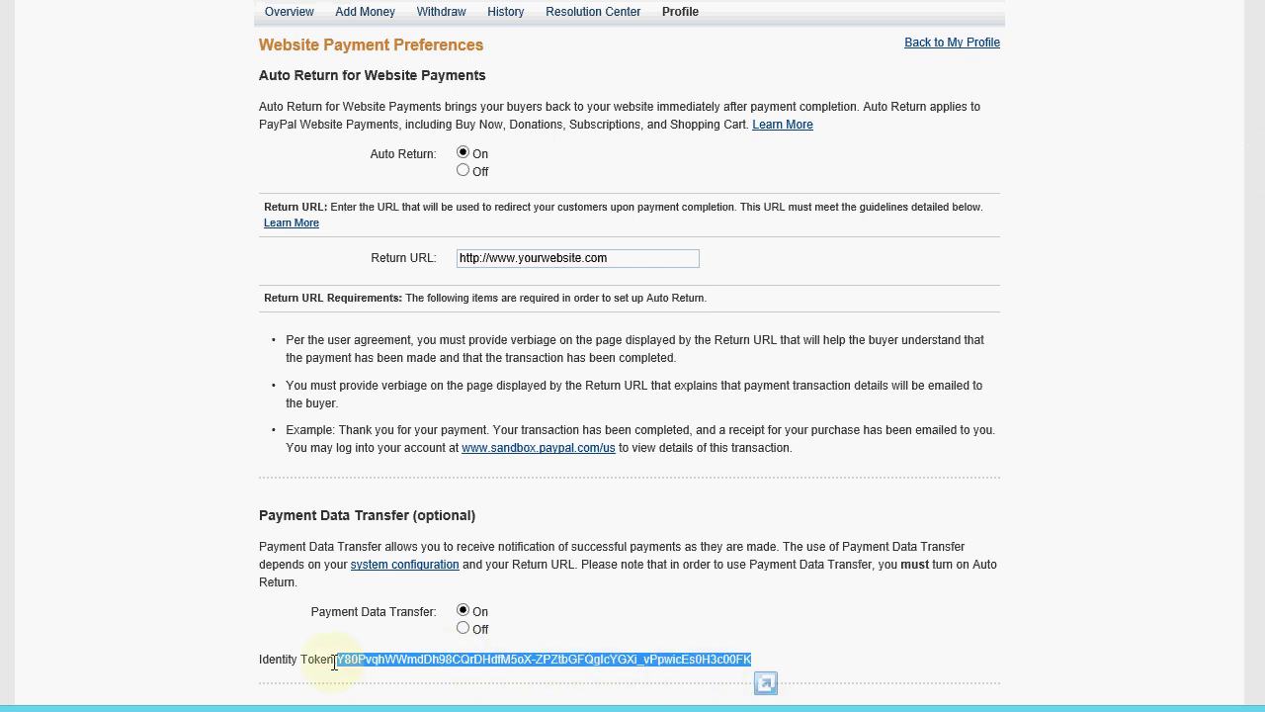
right_click(613, 668)
click(652, 692)
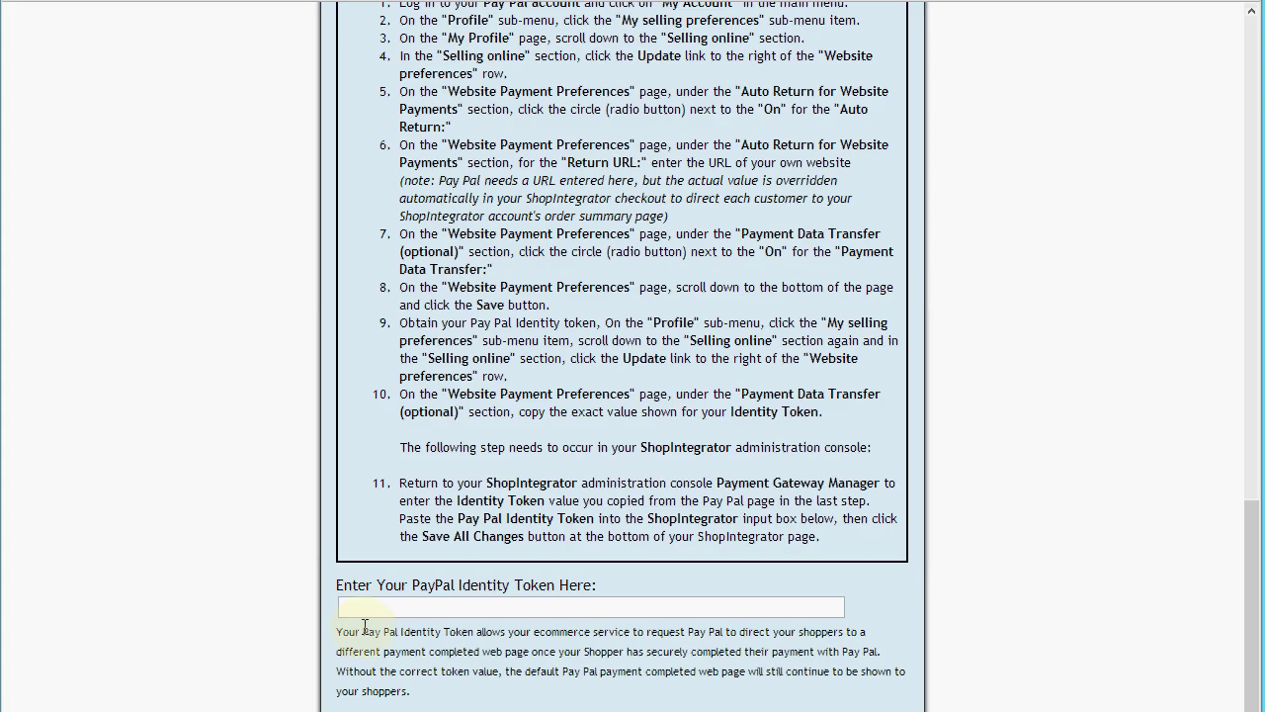
Paste the PayPal Identity Token into ShopIntegrator's Payment Gateway Manager and save all changes.
right_click(361, 605)
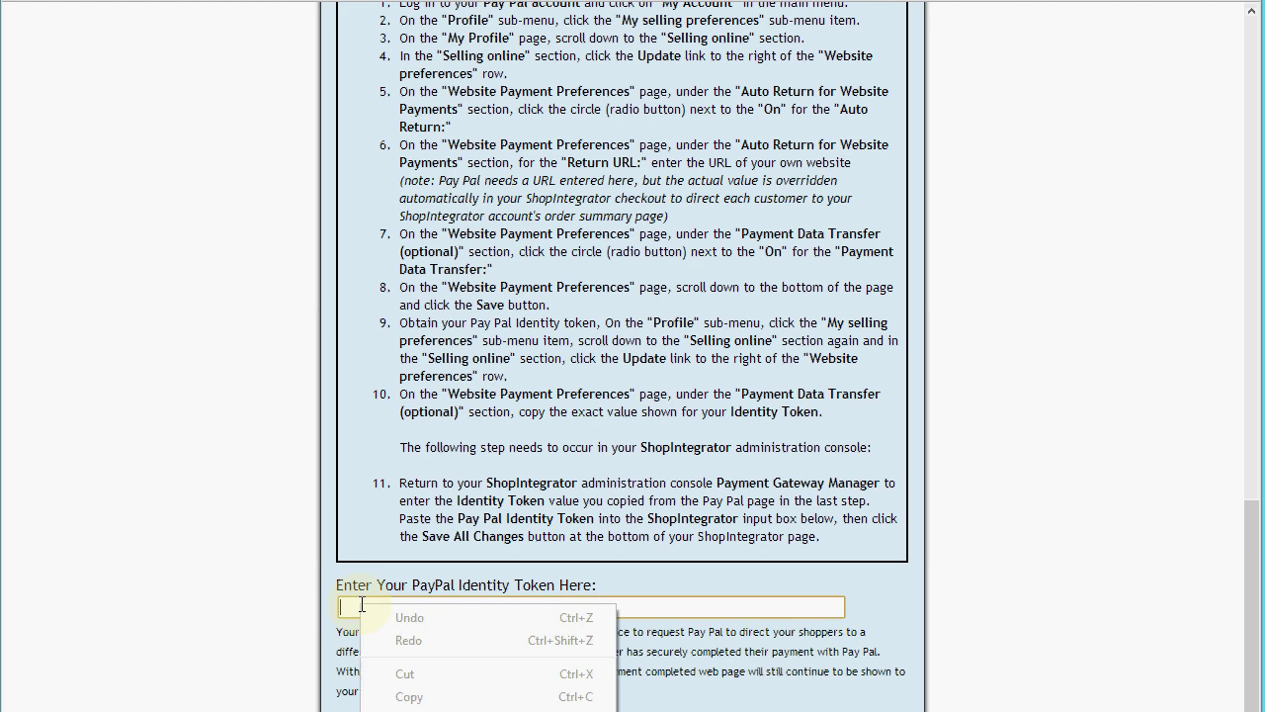
click(409, 707)
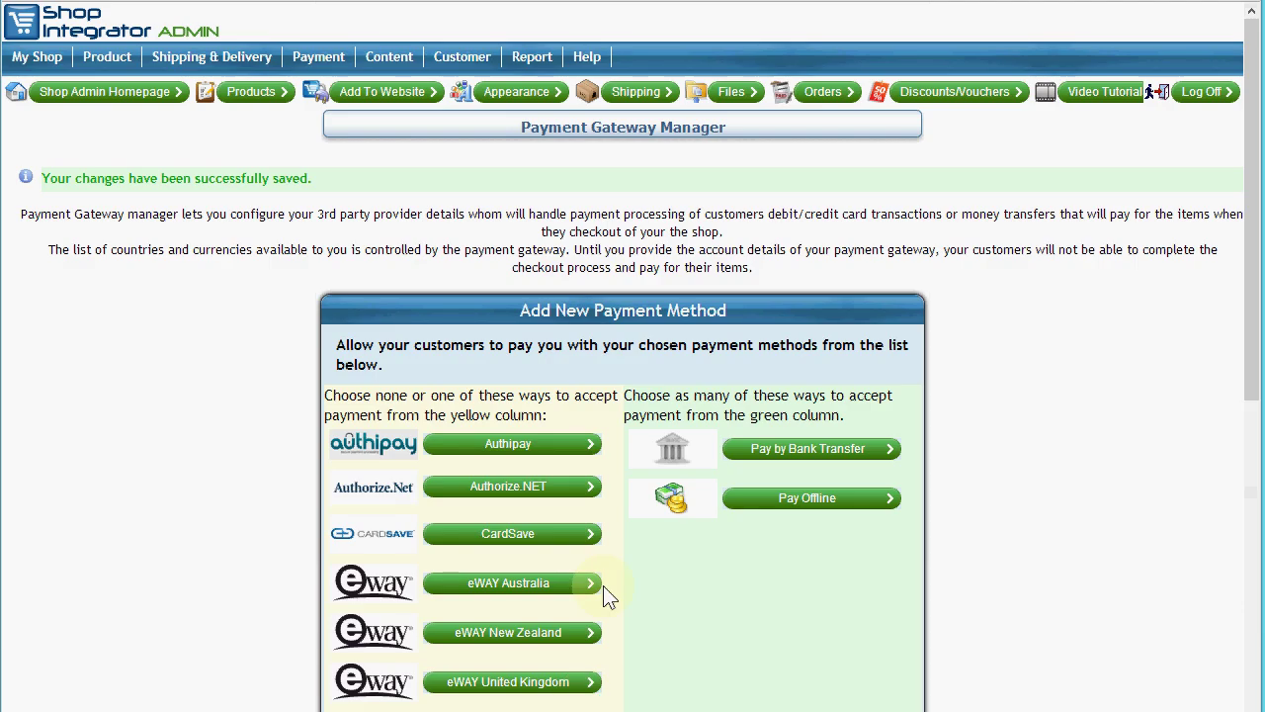
scroll(692, 537, down, 7)
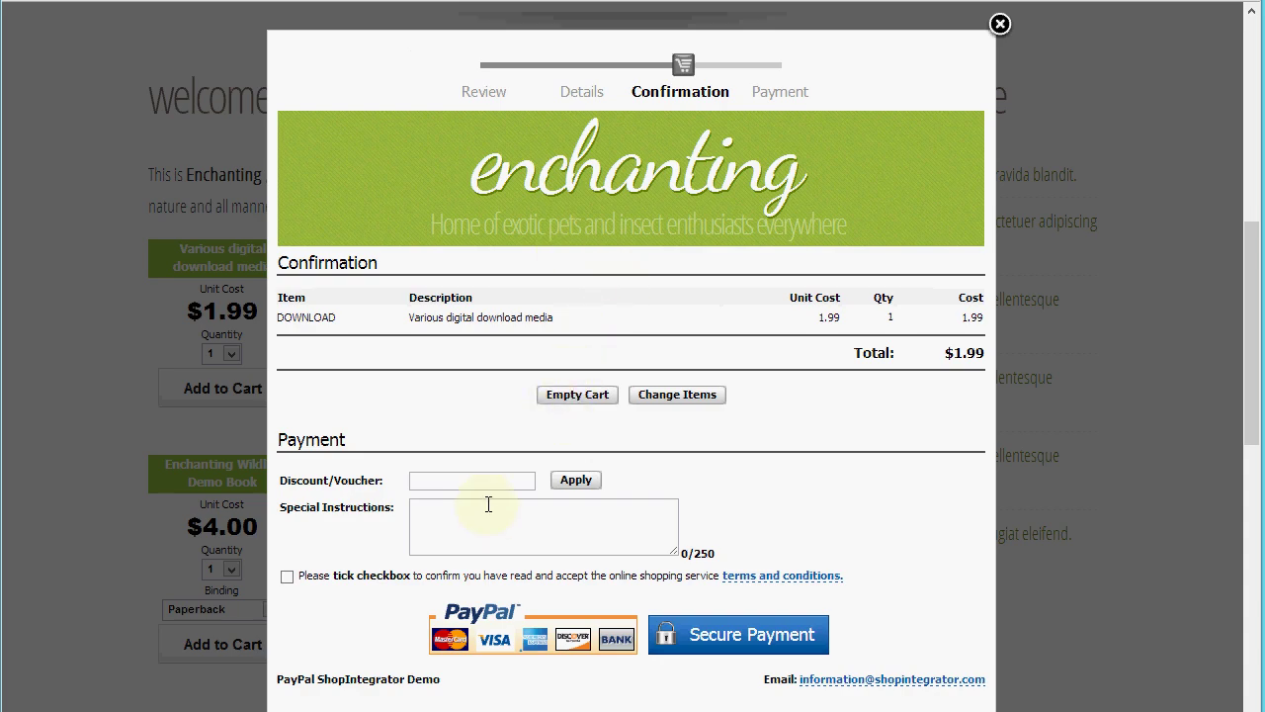
Accept the terms and conditions at the shop's checkout and pay through PayPal, logging in with the customer account's password.
click(287, 577)
click(715, 635)
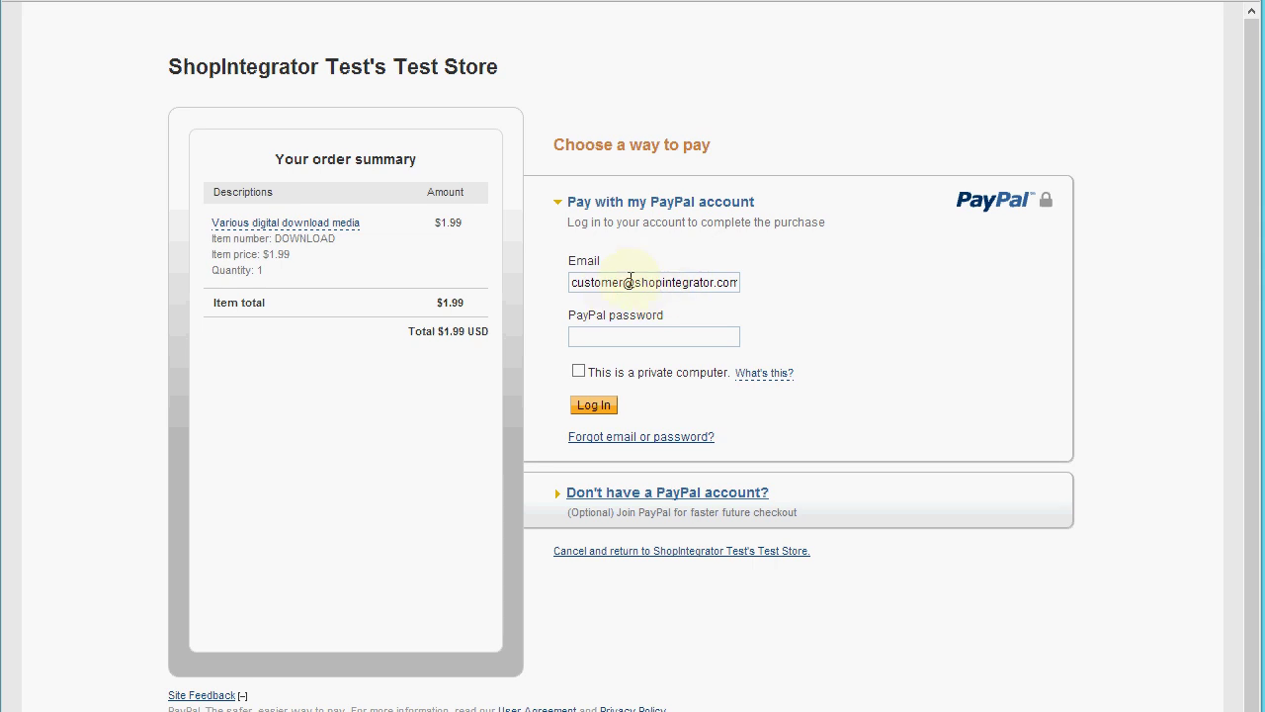
click(619, 336)
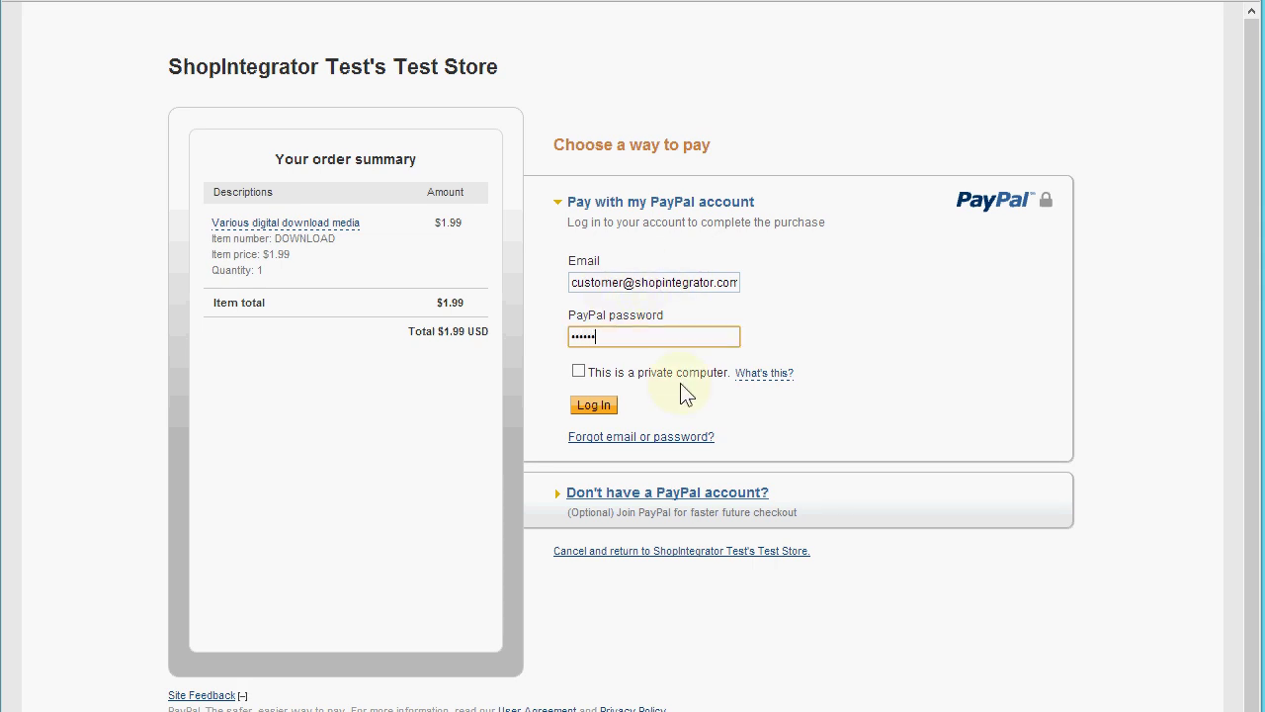
click(602, 405)
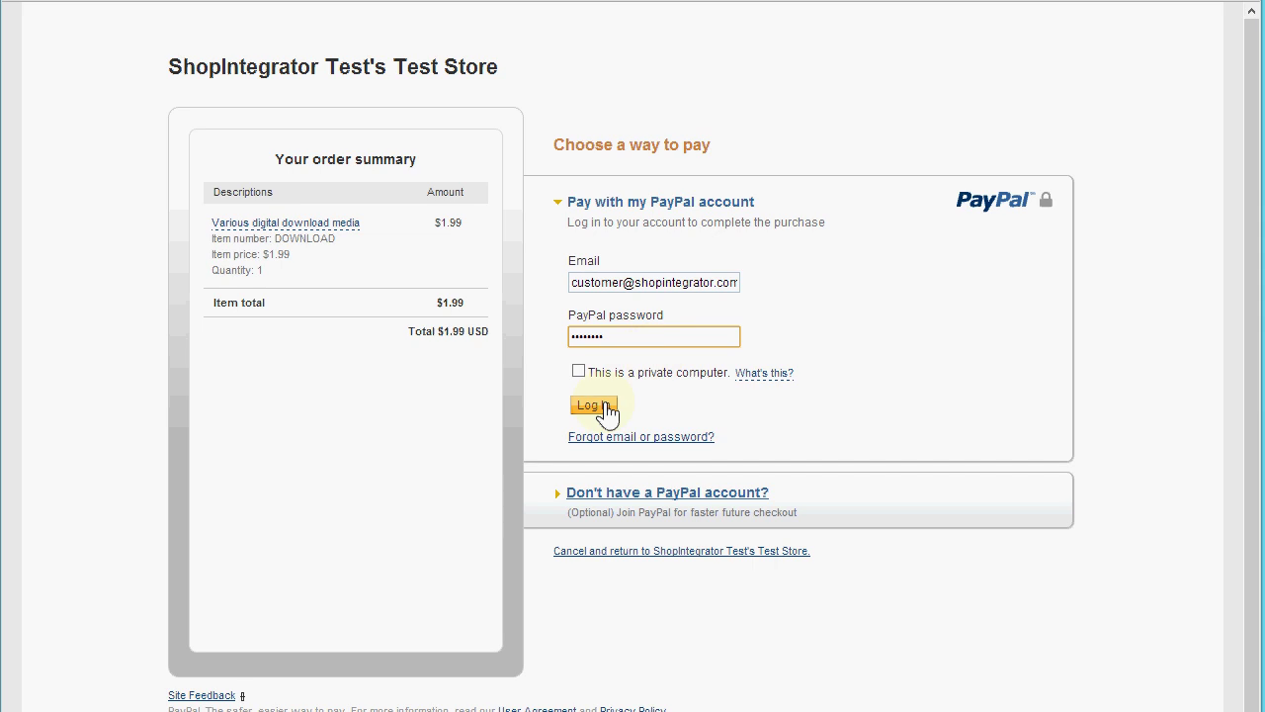
click(606, 405)
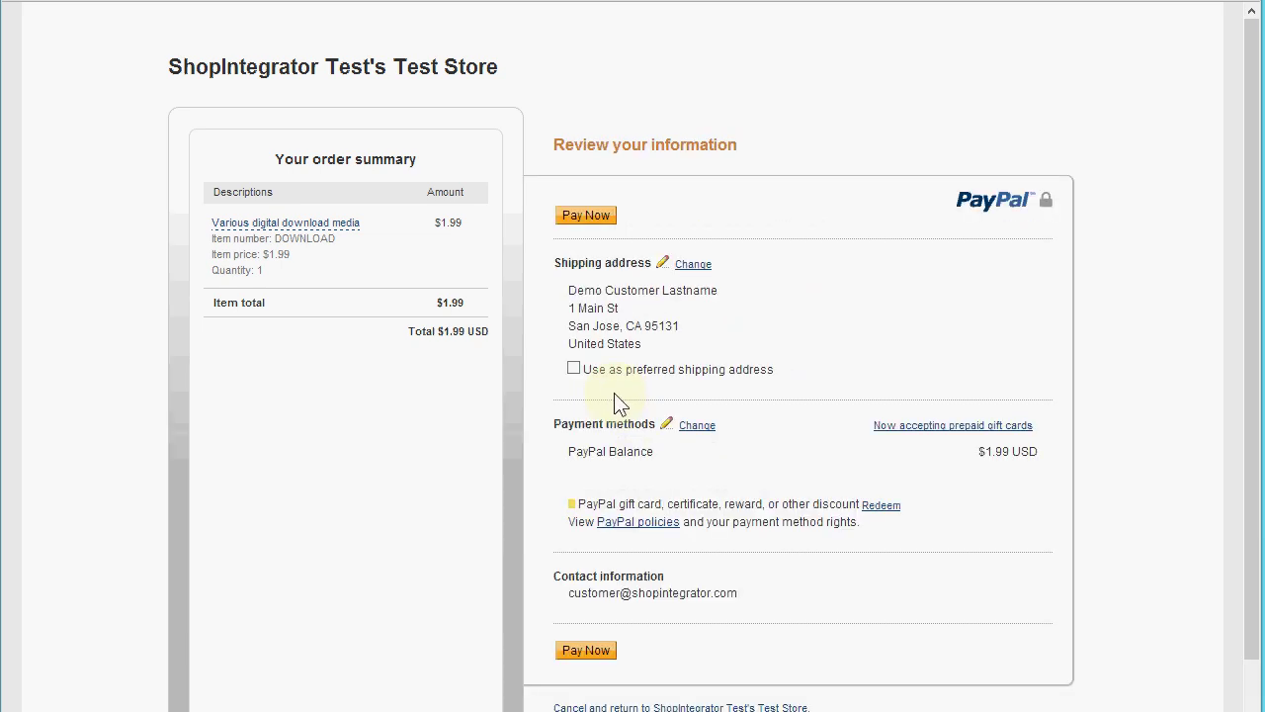
click(587, 217)
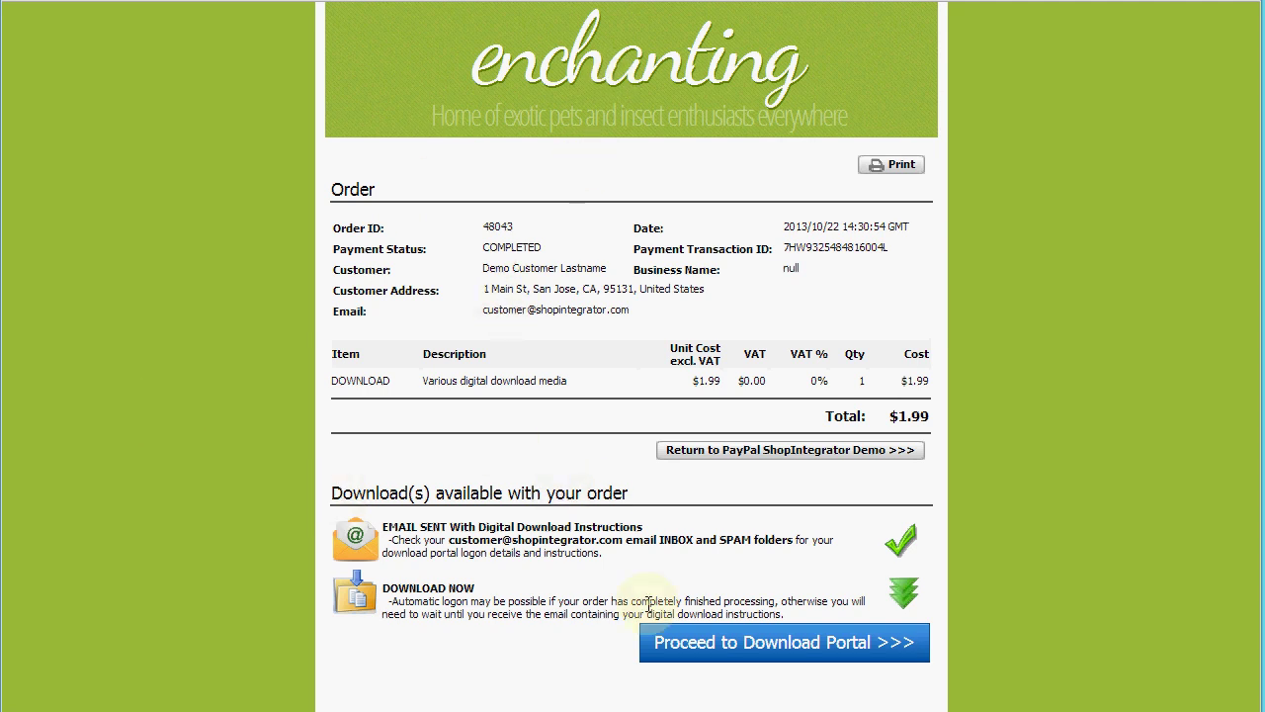
Proceed to the order's download portal, download spinning_globe.mov, and play it in VLC media player before closing the player.
click(751, 653)
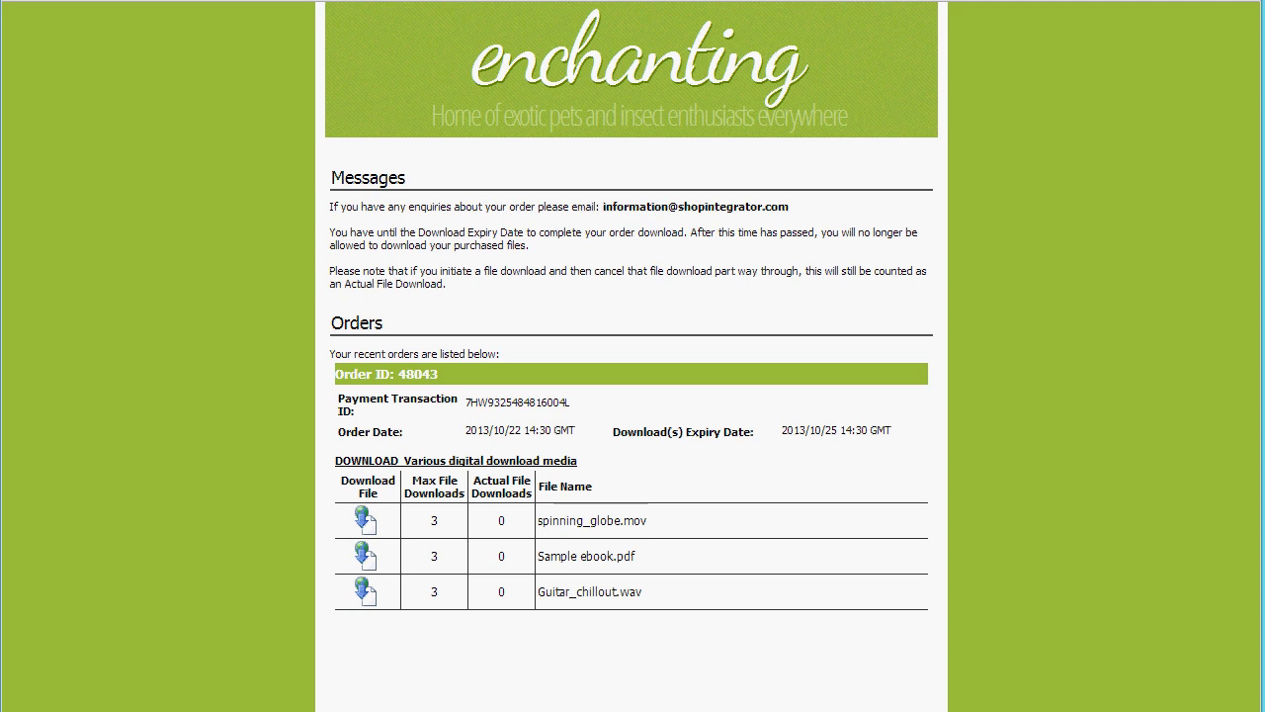
click(365, 521)
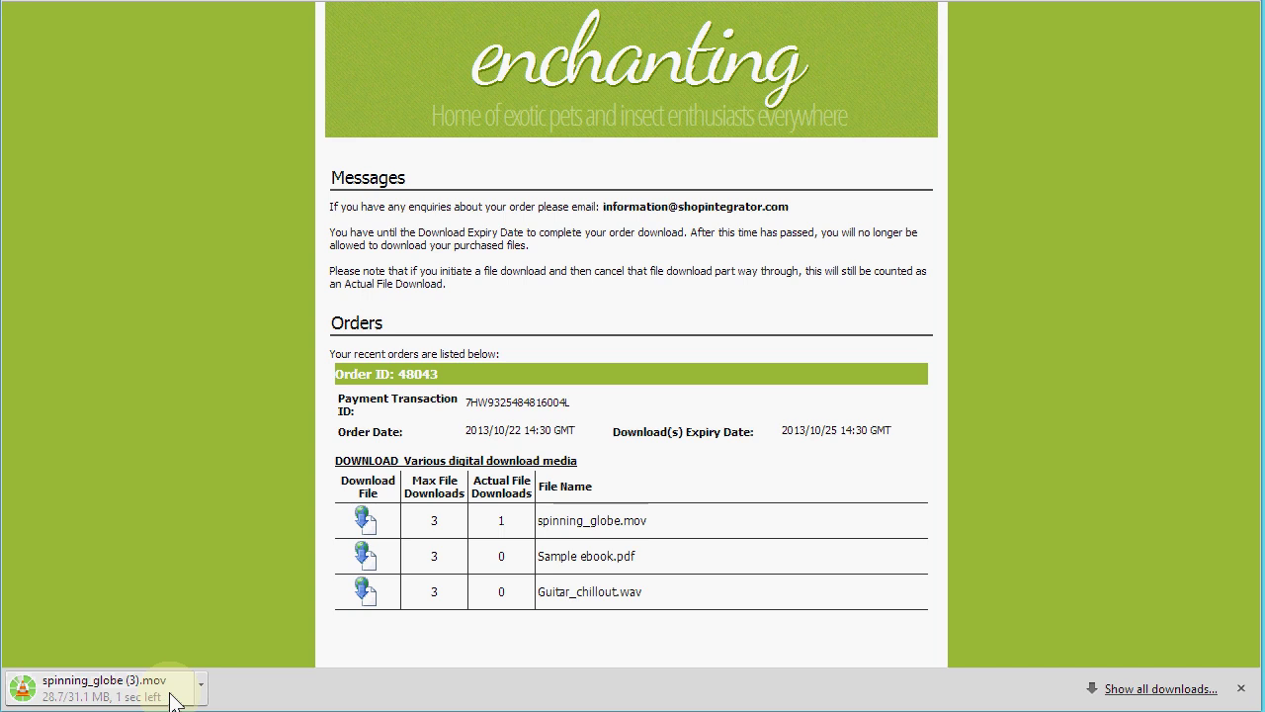
click(108, 696)
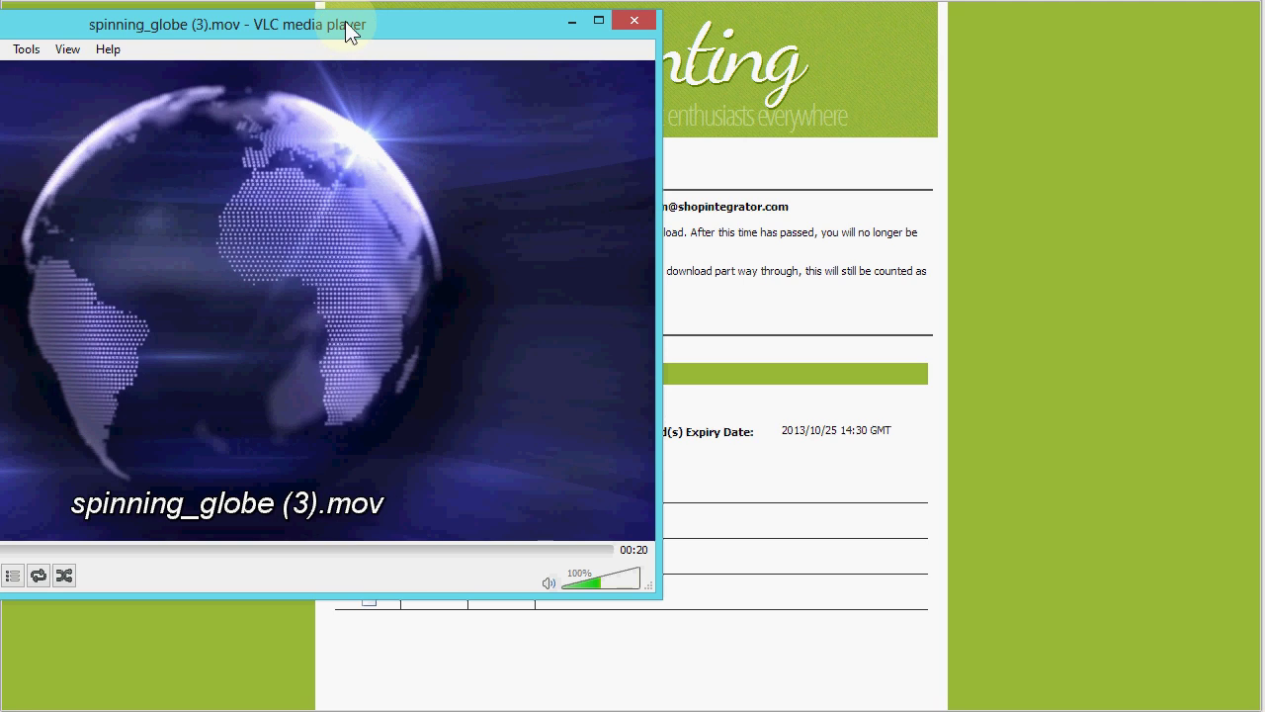
drag(350, 32, 728, 56)
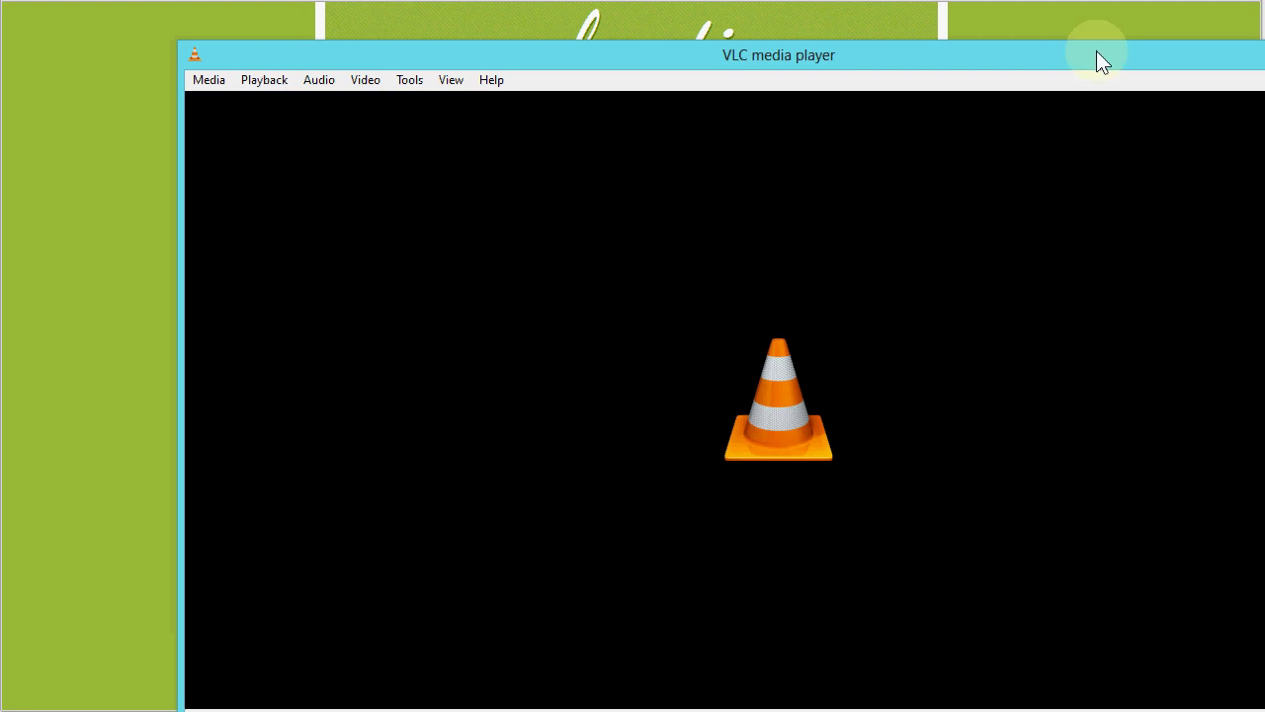
drag(1102, 60, 945, 59)
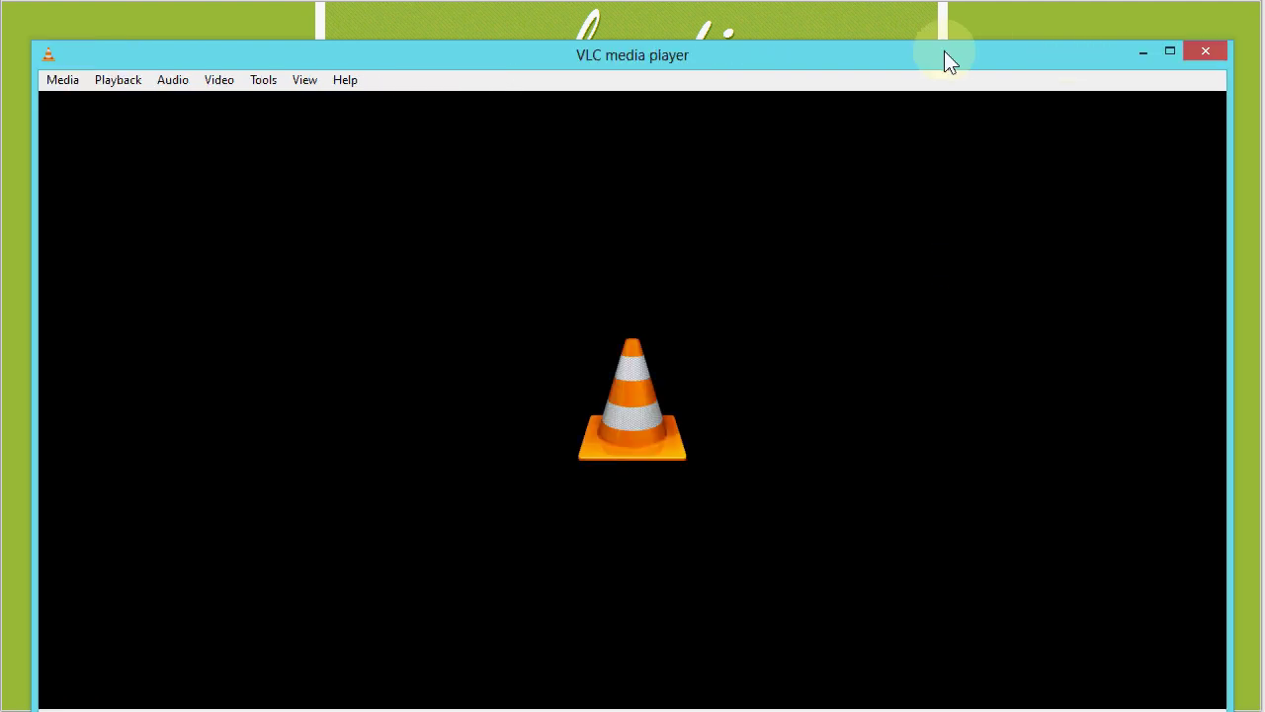
click(1205, 53)
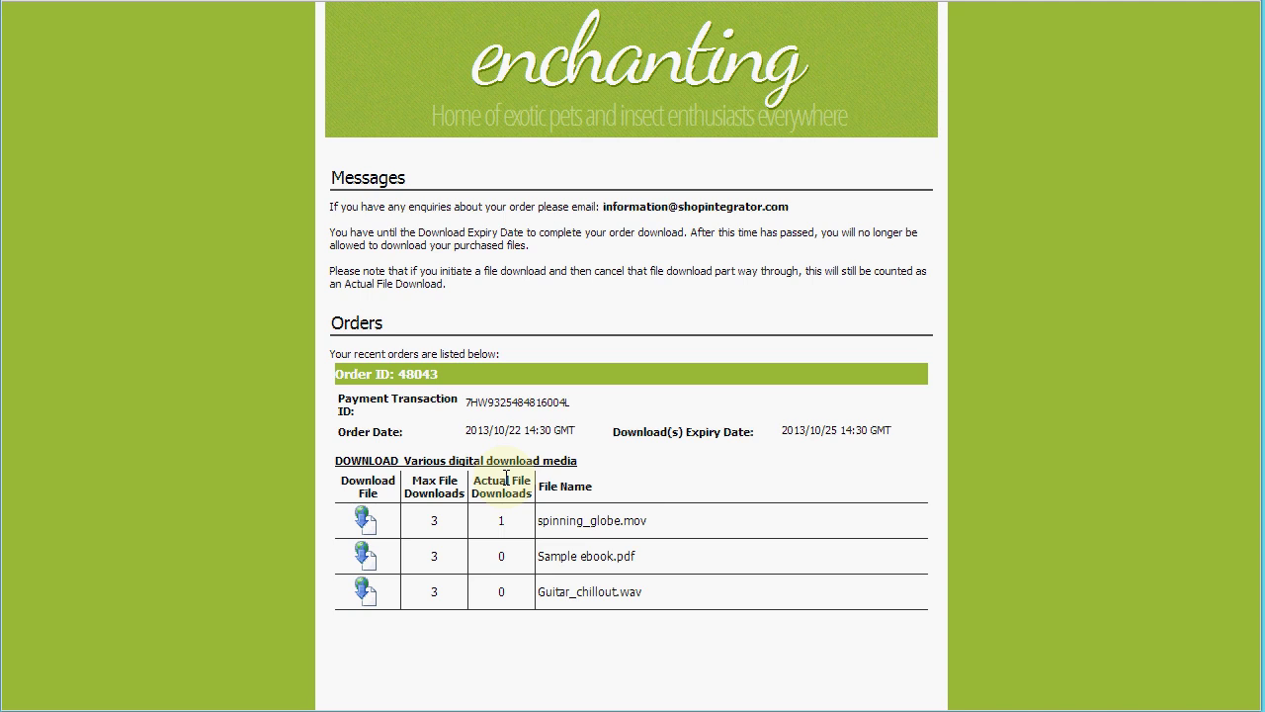
Download and open Sample ebook.pdf and Guitar_chillout.wav from the order, closing each viewer when finished.
click(364, 556)
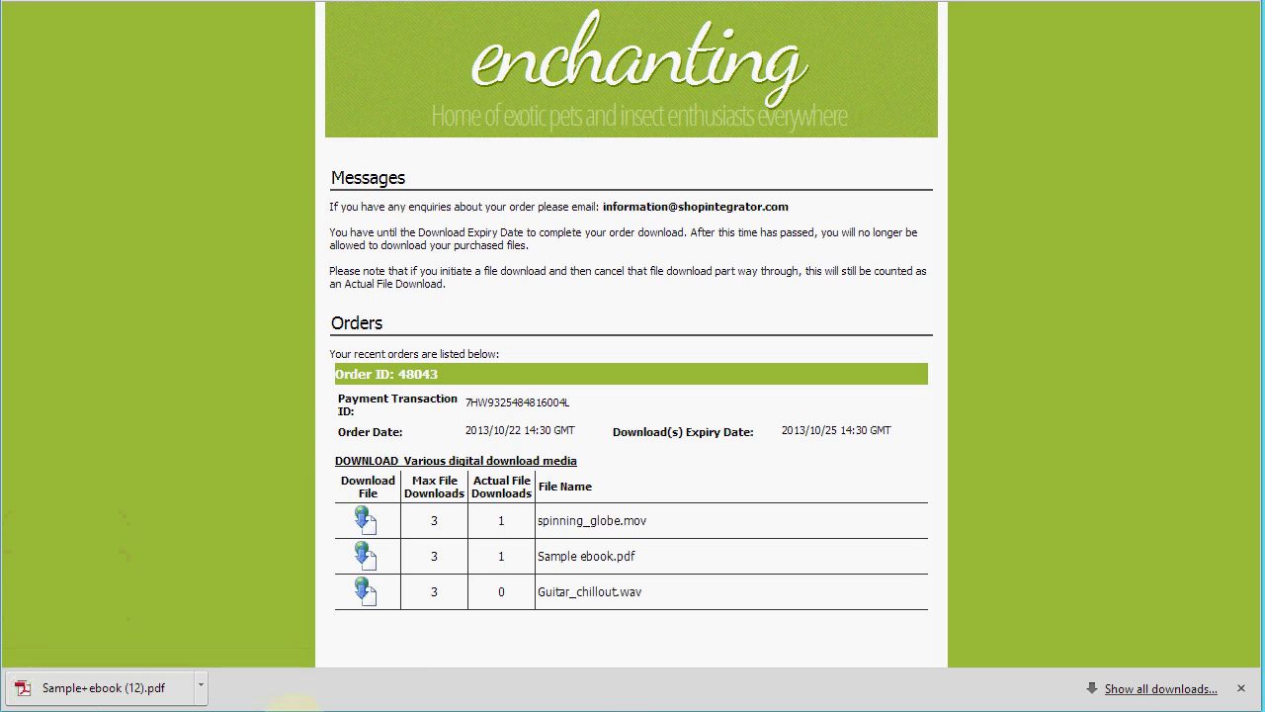
click(127, 692)
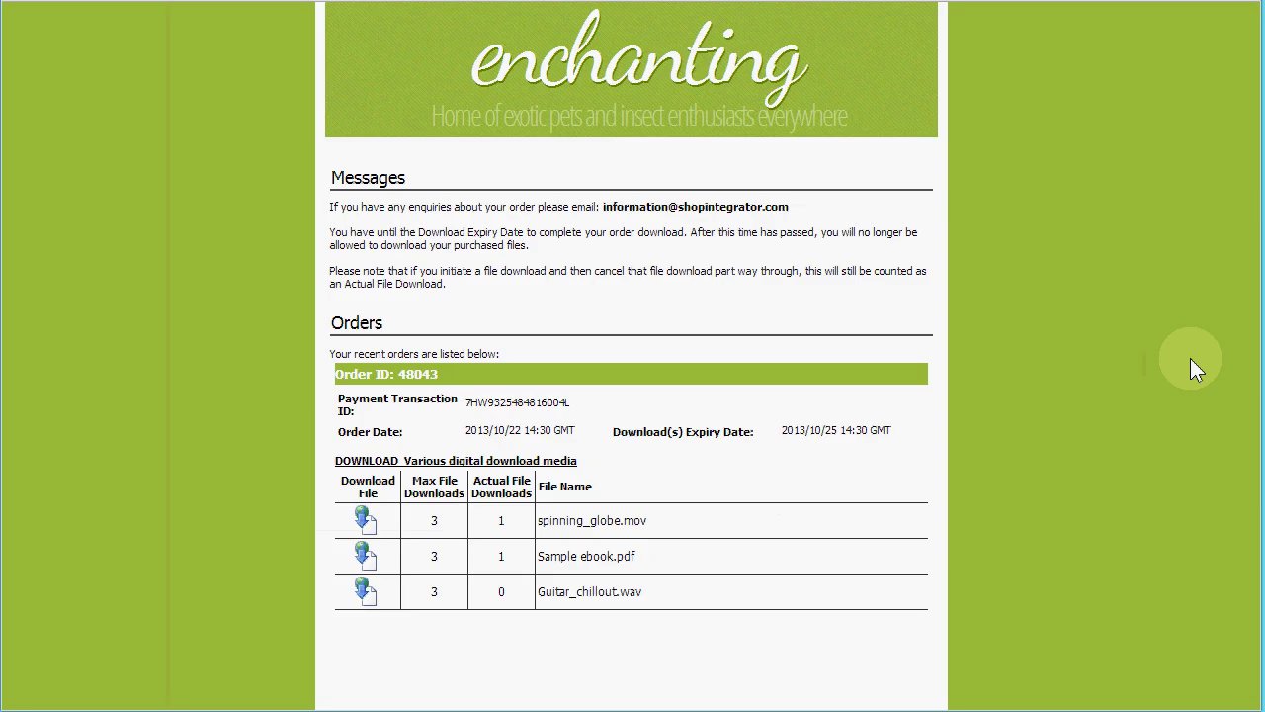
click(365, 593)
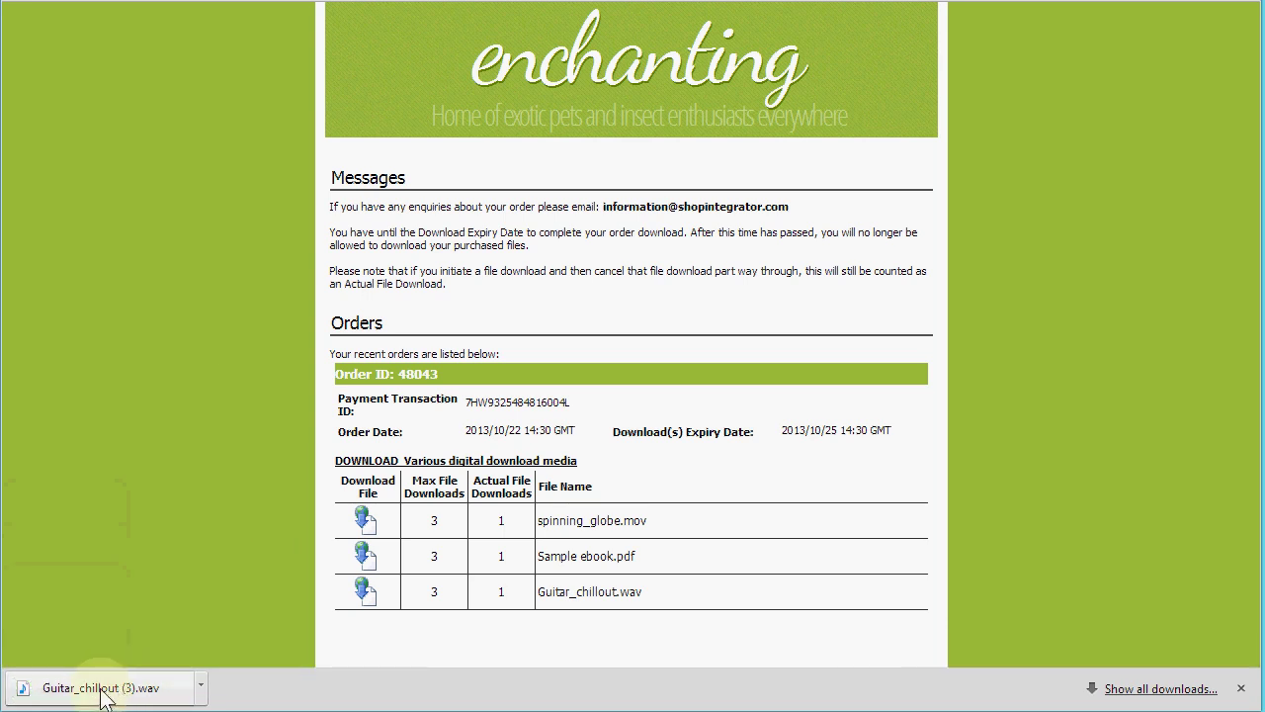
click(102, 690)
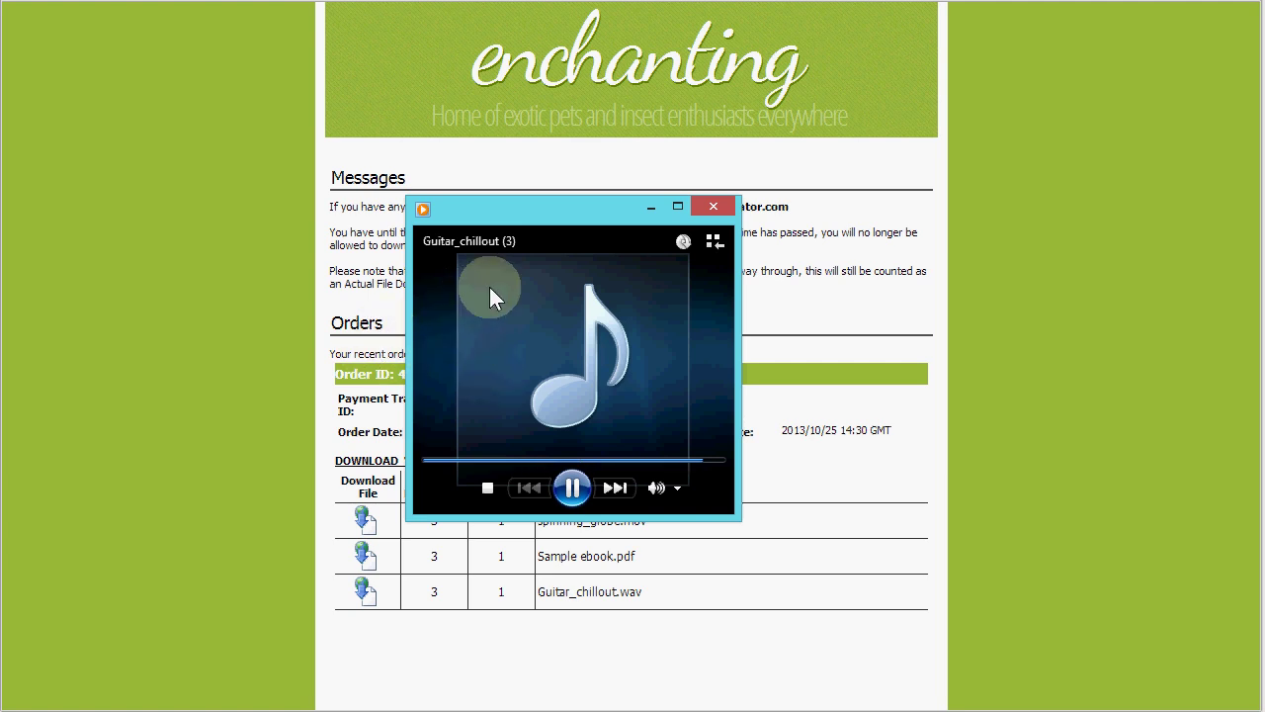
click(720, 207)
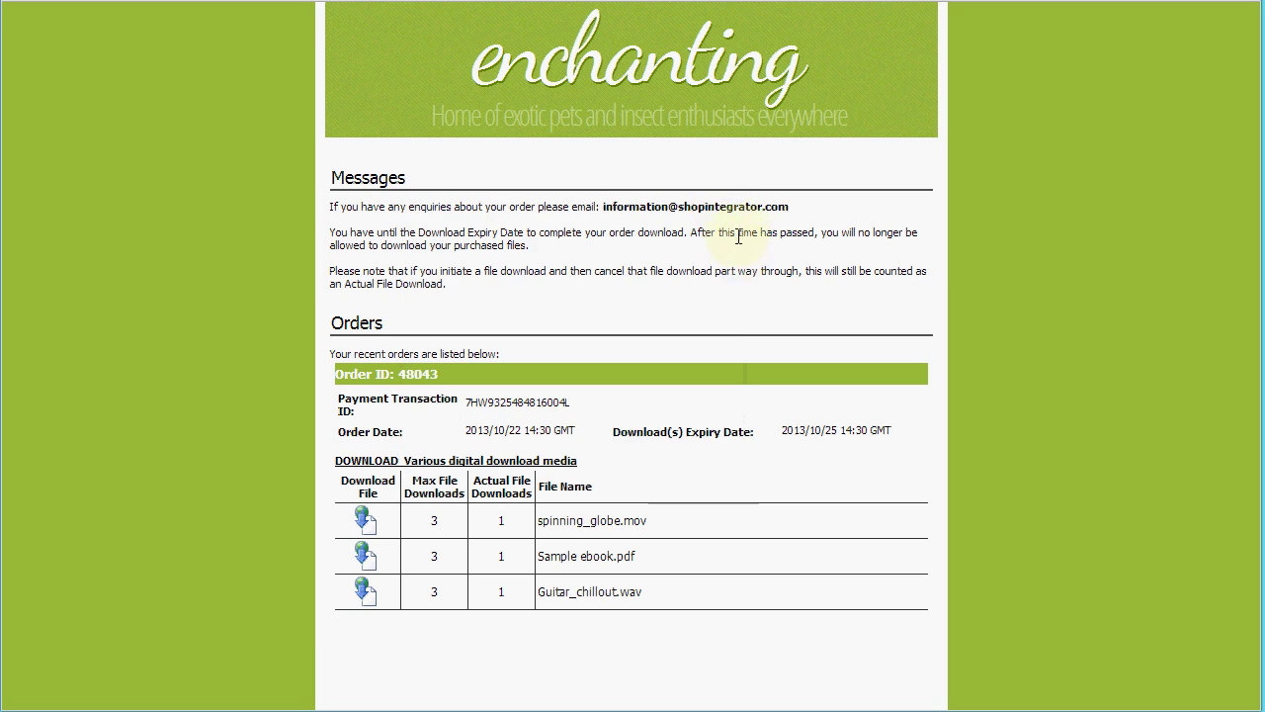